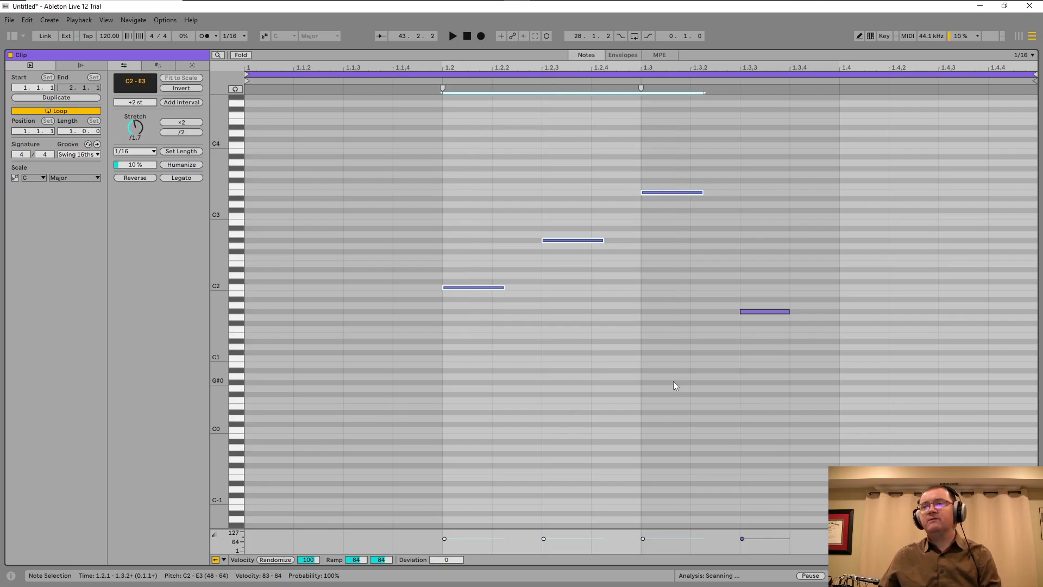
Step: Apply Legato to the three selected notes spanning C2 to E3, and reselect the same three notes
key(KP_1)
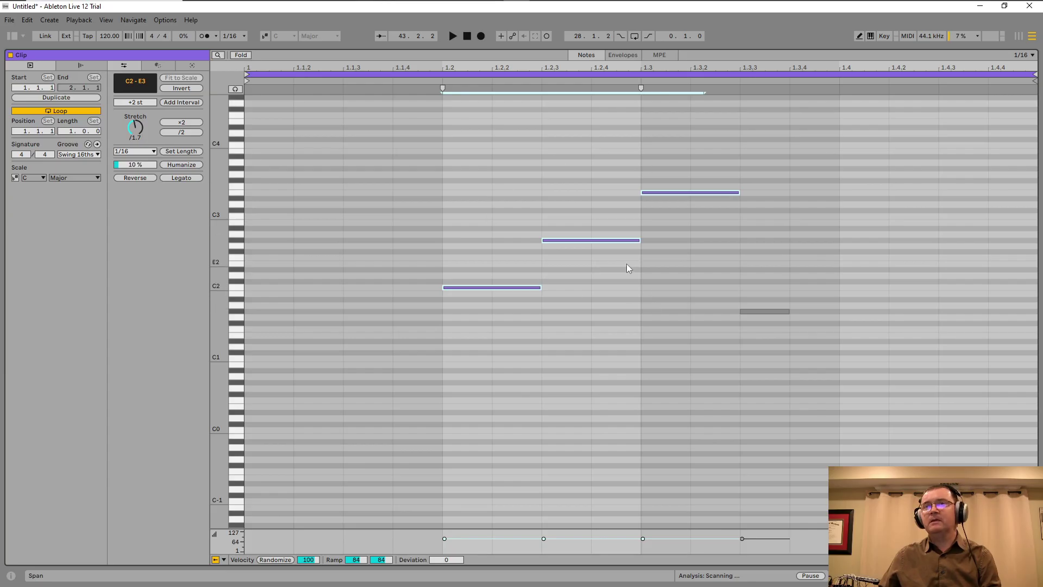
drag(421, 179, 478, 350)
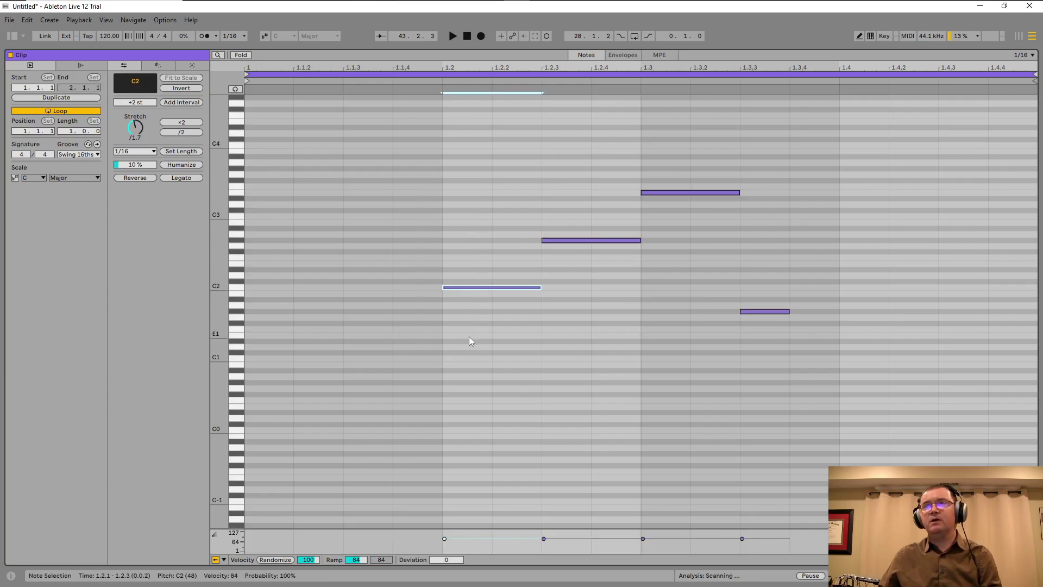
drag(459, 128, 652, 296)
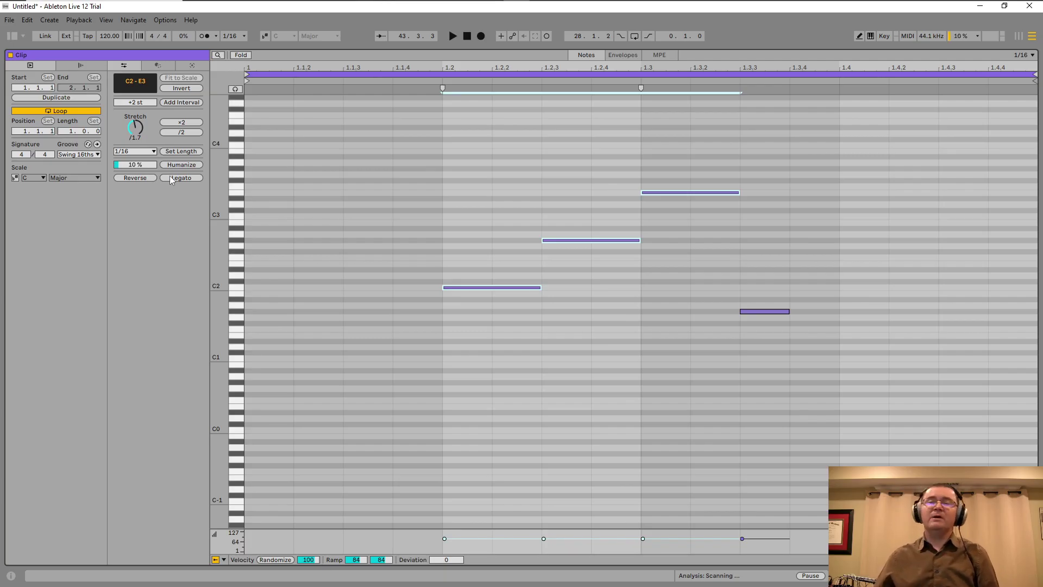
Step: Return from the full-screen MIDI editor to the arrangement and examine which controls the MIDI and key mapping modes can assign
click(537, 334)
key(ctrl+alt+e)
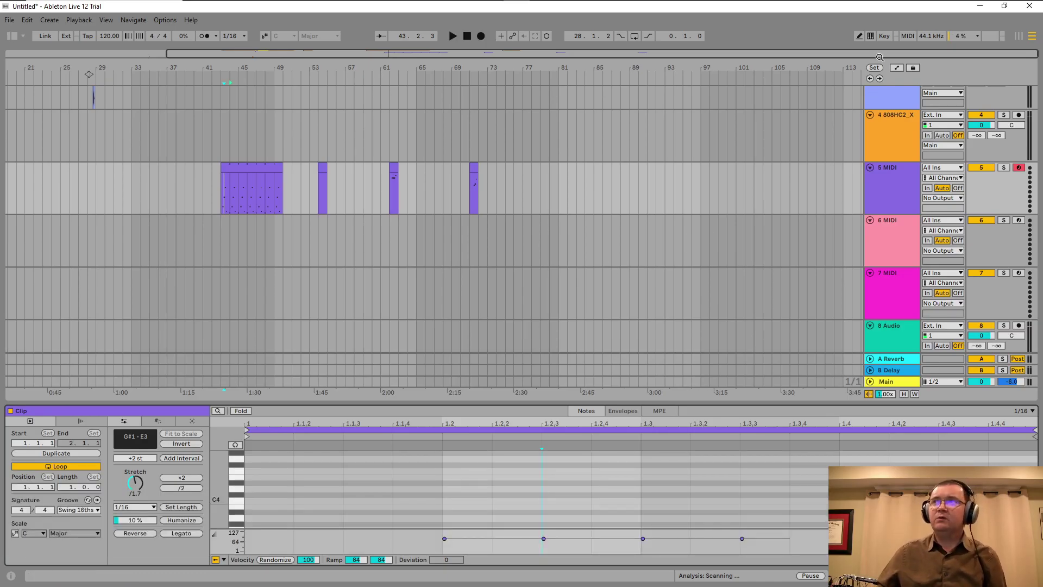
click(884, 36)
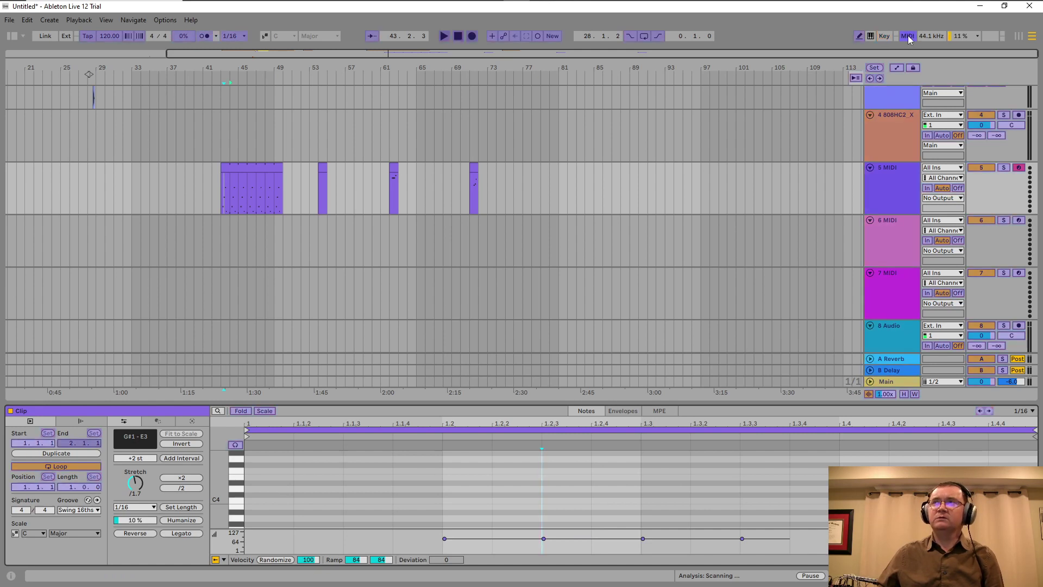
click(908, 36)
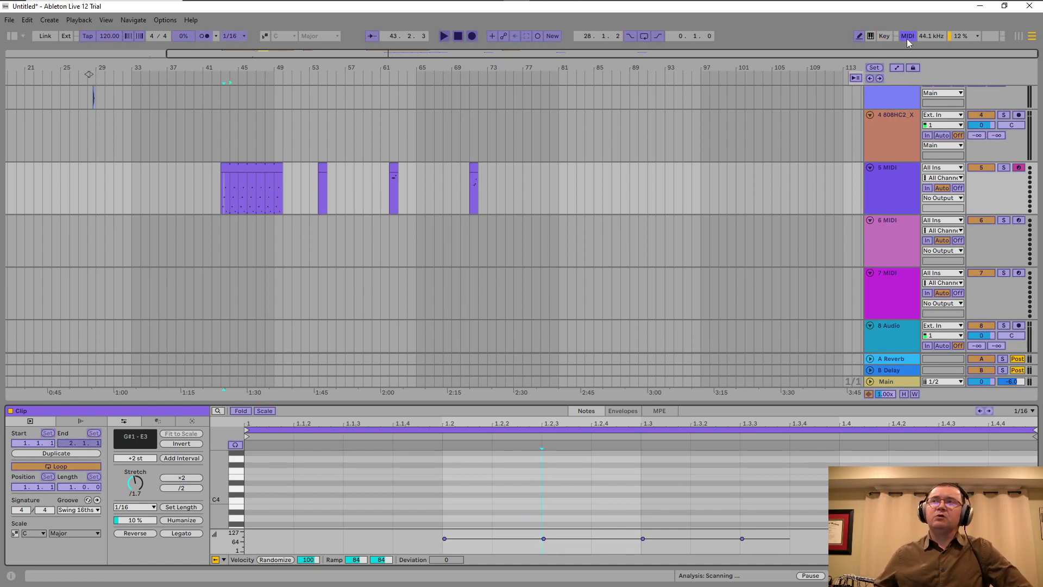
click(883, 36)
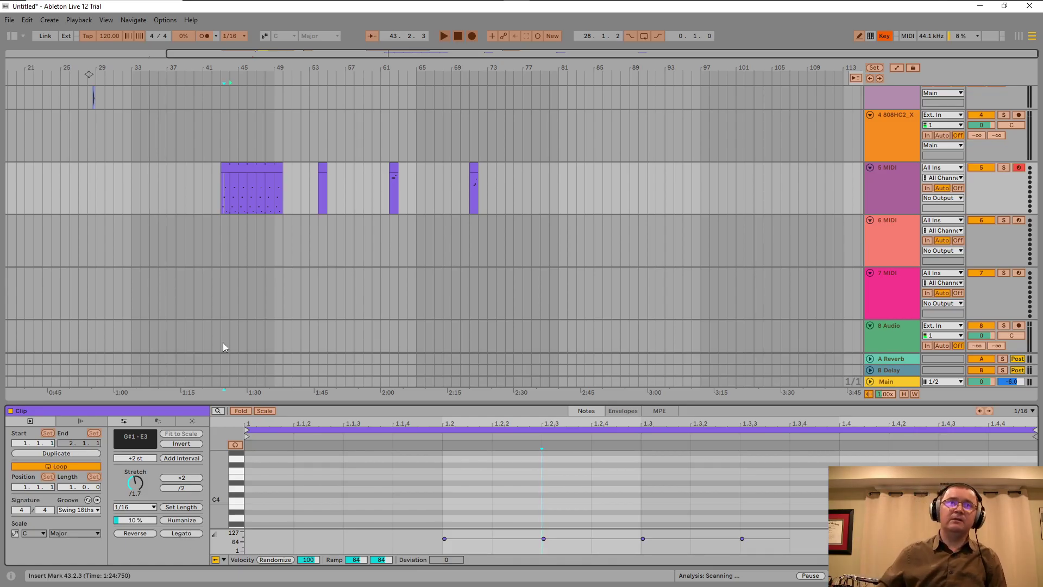
click(271, 242)
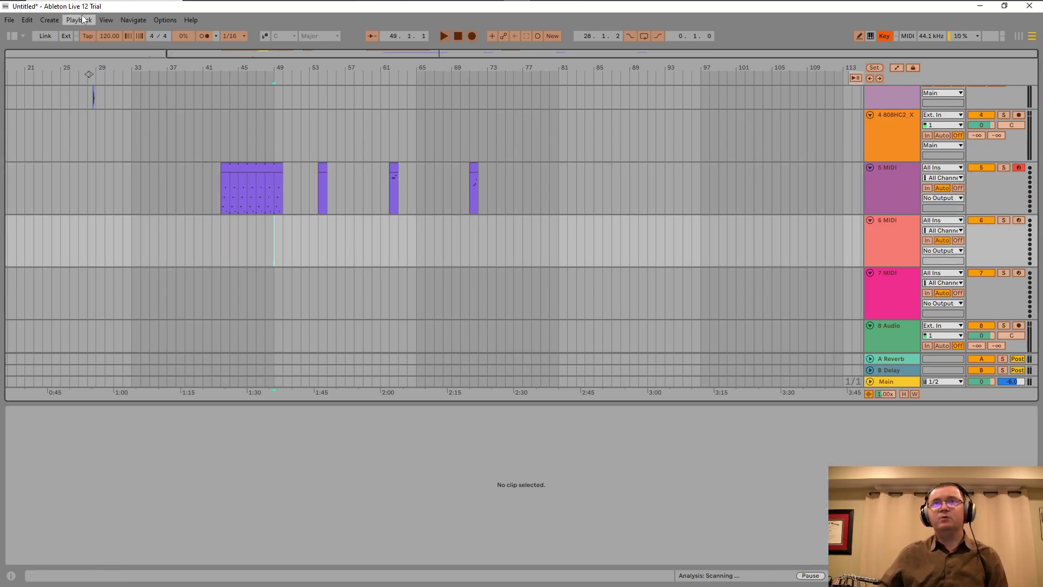
Step: Switch to the AutoHotkey Setup window, run AutoHotkey from it, and close its help window
key(alt+Tab)
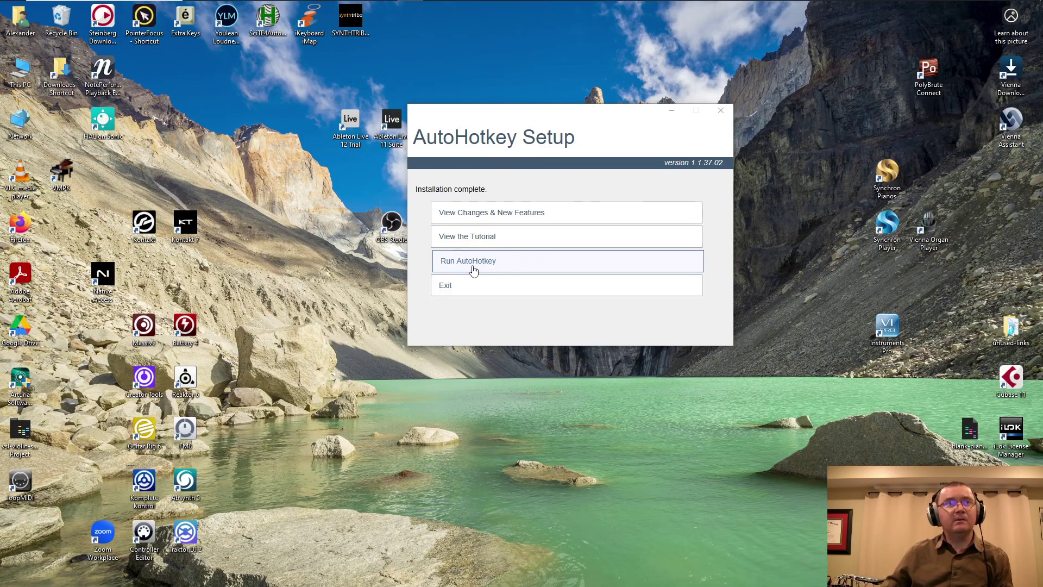
click(473, 270)
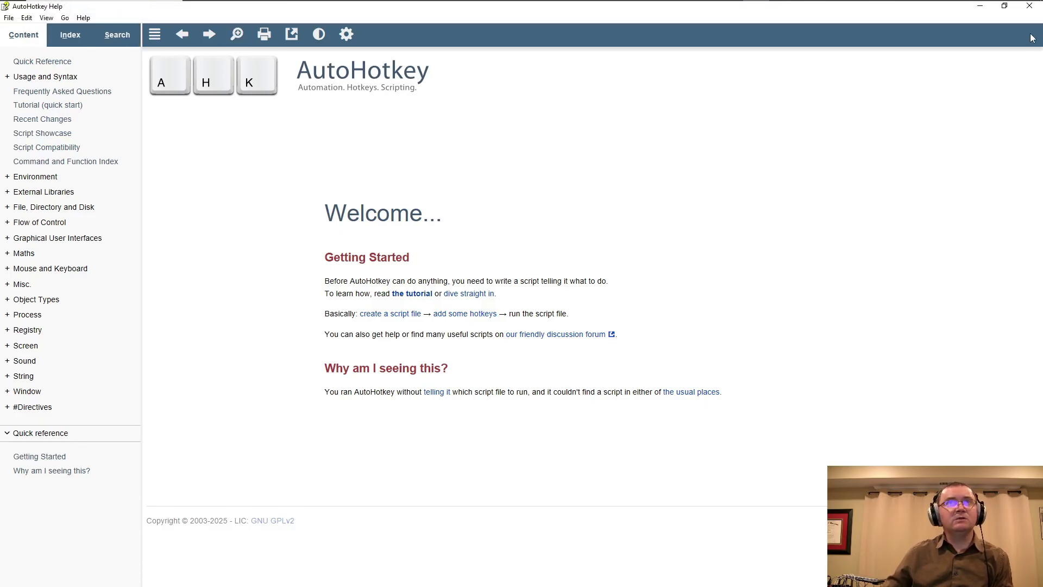
click(1032, 7)
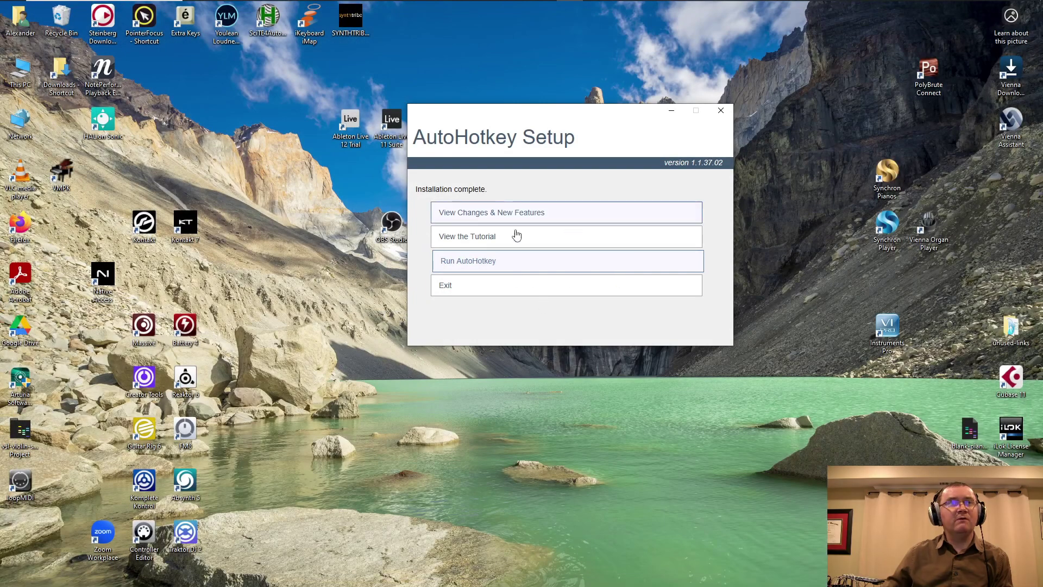
Step: Search Windows for AutoHotkey, open it, read its instructions for creating a script file, and minimize the help and setup windows
click(60, 12)
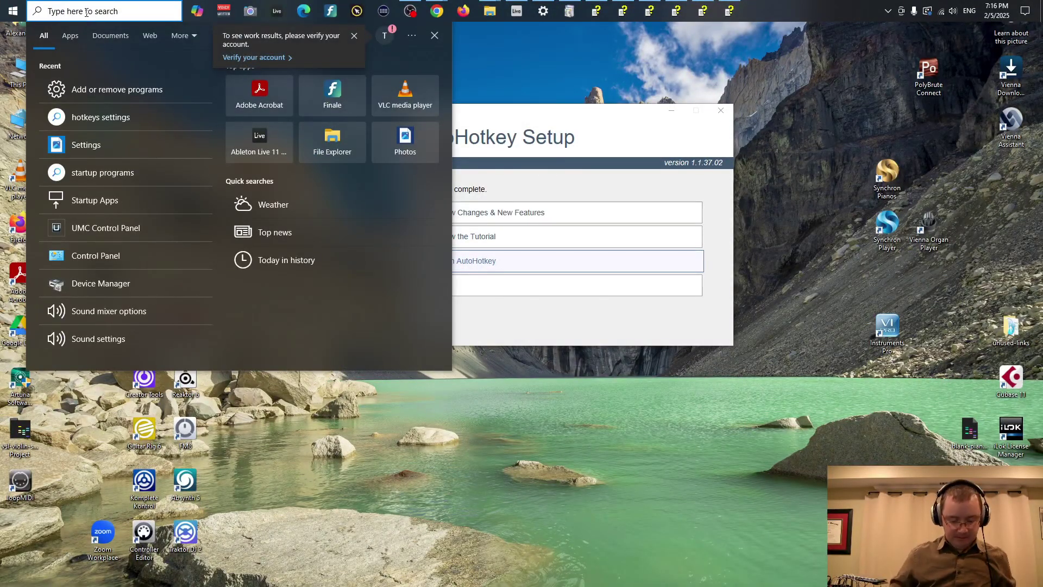
text(aut)
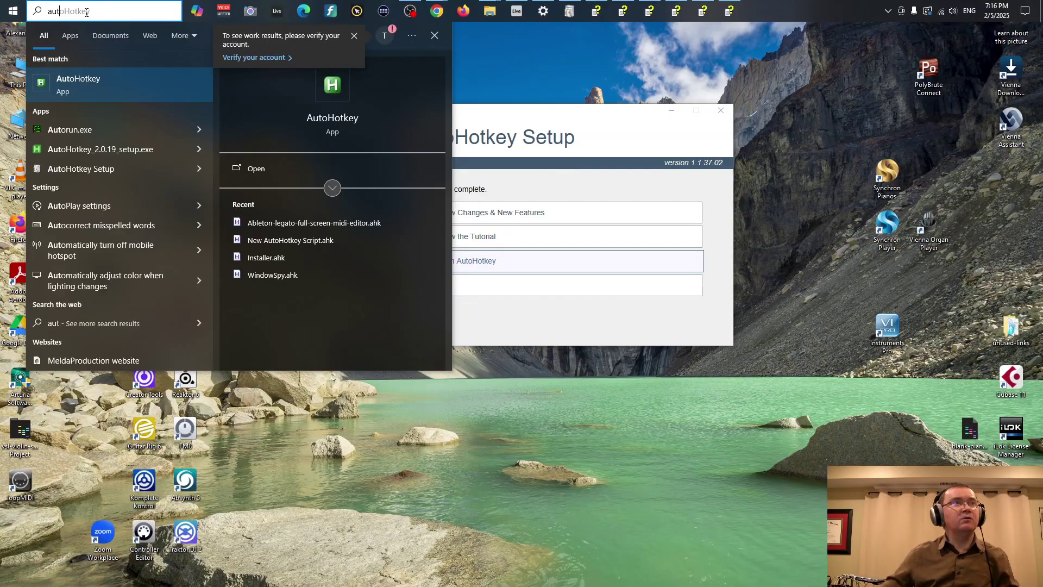
click(83, 76)
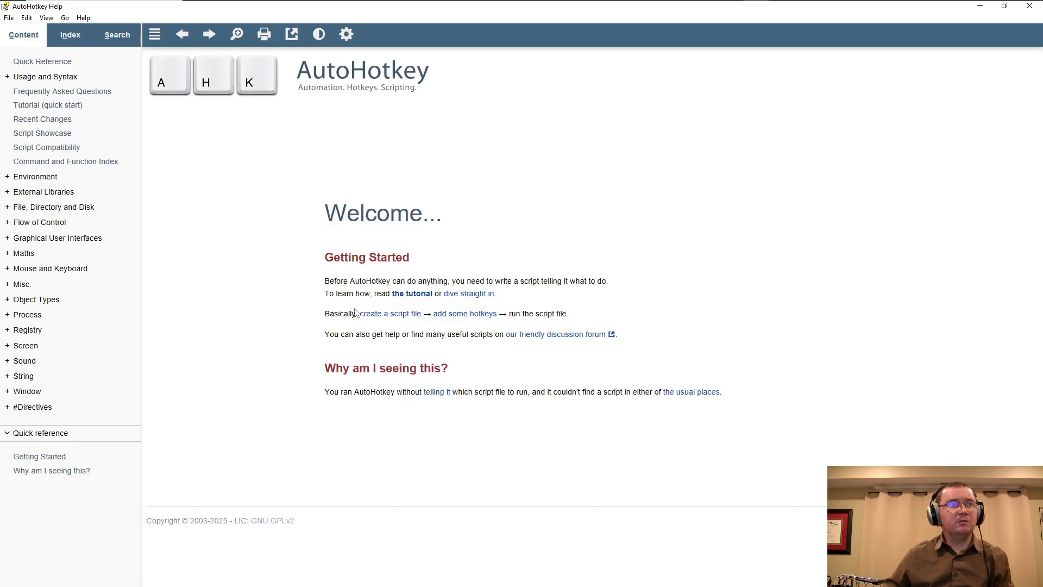
click(391, 316)
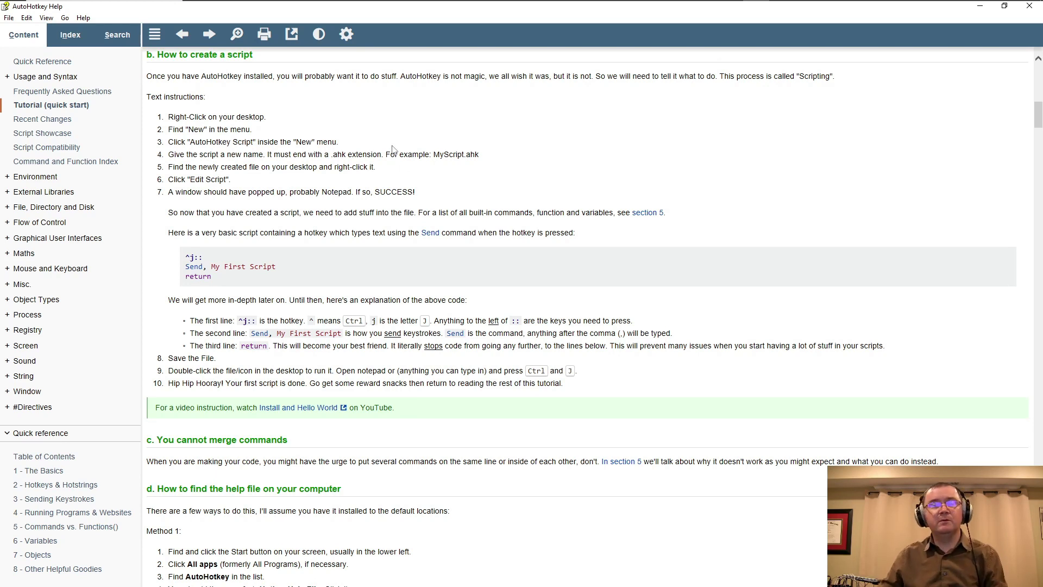
click(981, 7)
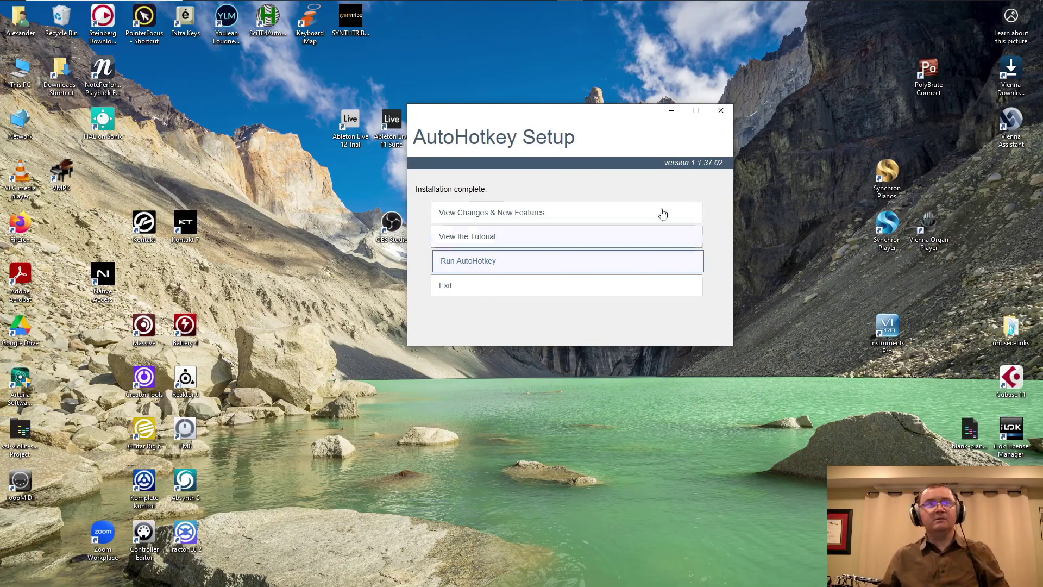
click(672, 112)
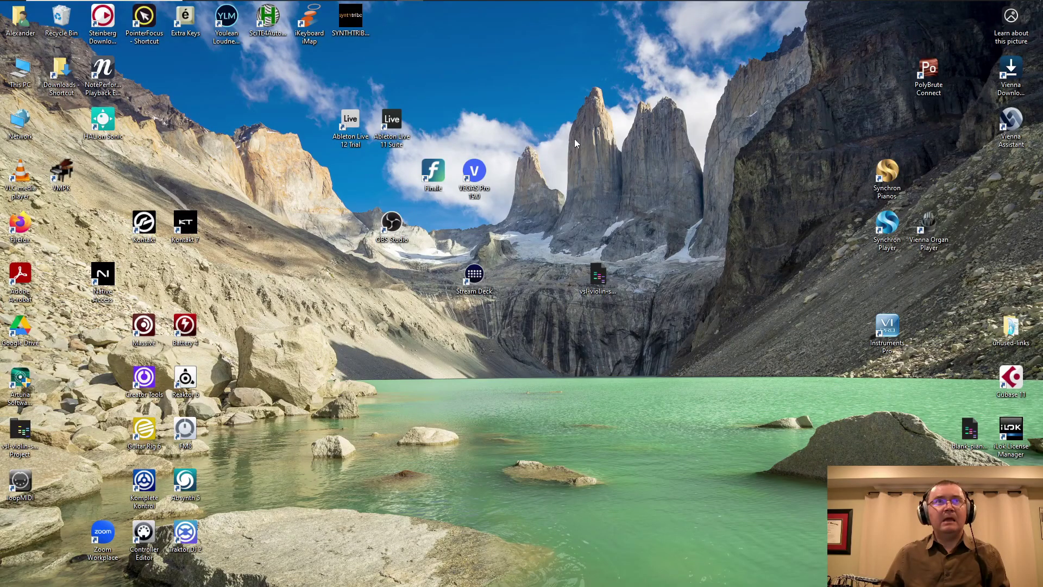
Step: Create a new AutoHotkey script on the desktop and name it try.ahk
right_click(664, 43)
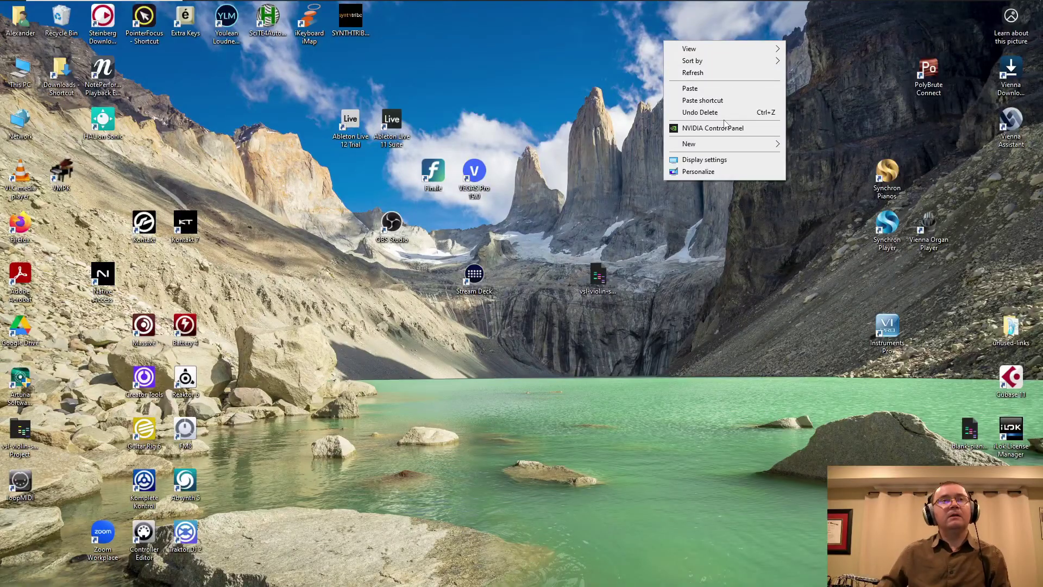
mouse_move(690, 150)
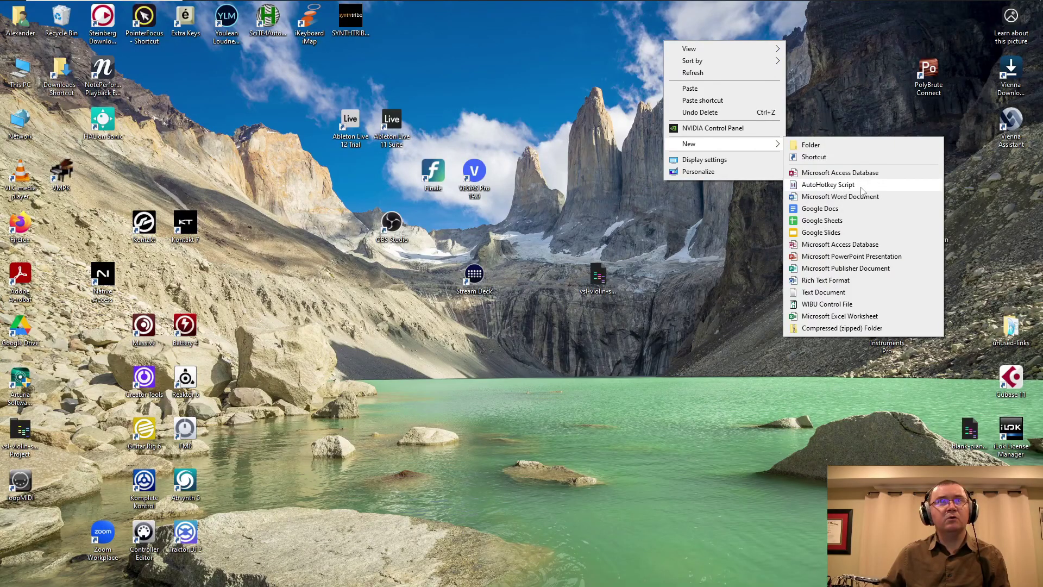
click(871, 185)
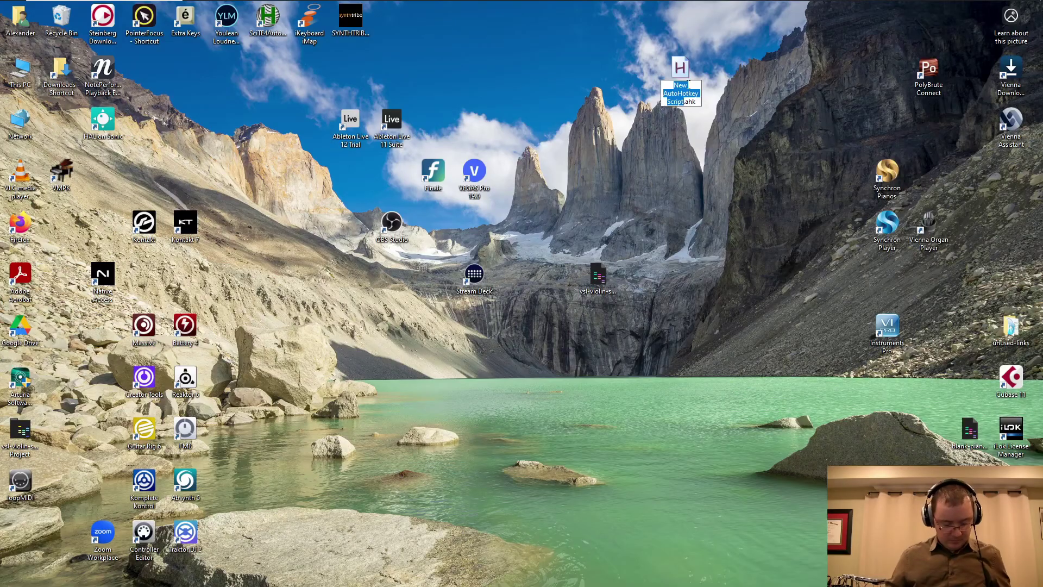
text(try)
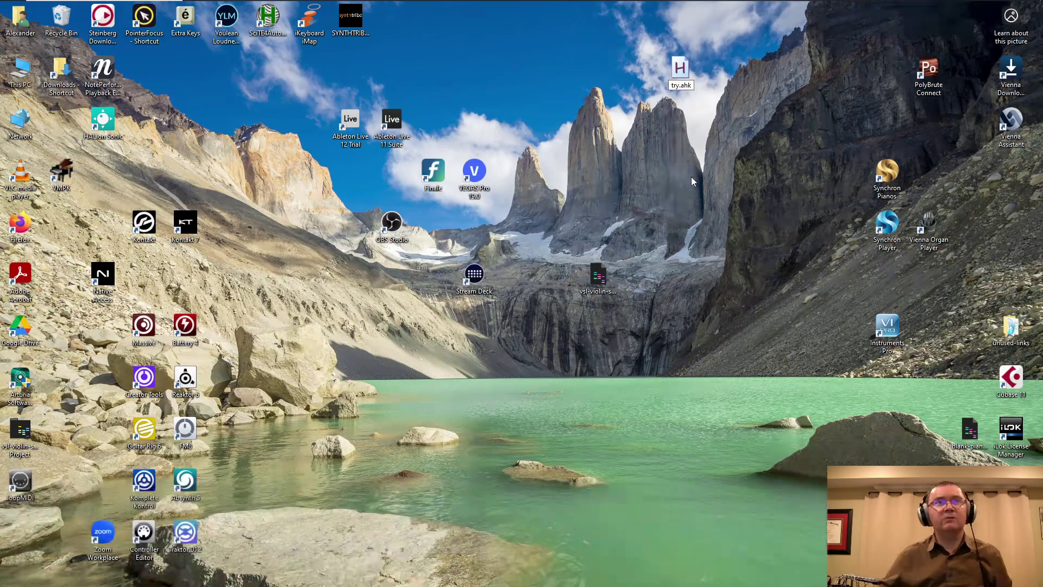
key(Return)
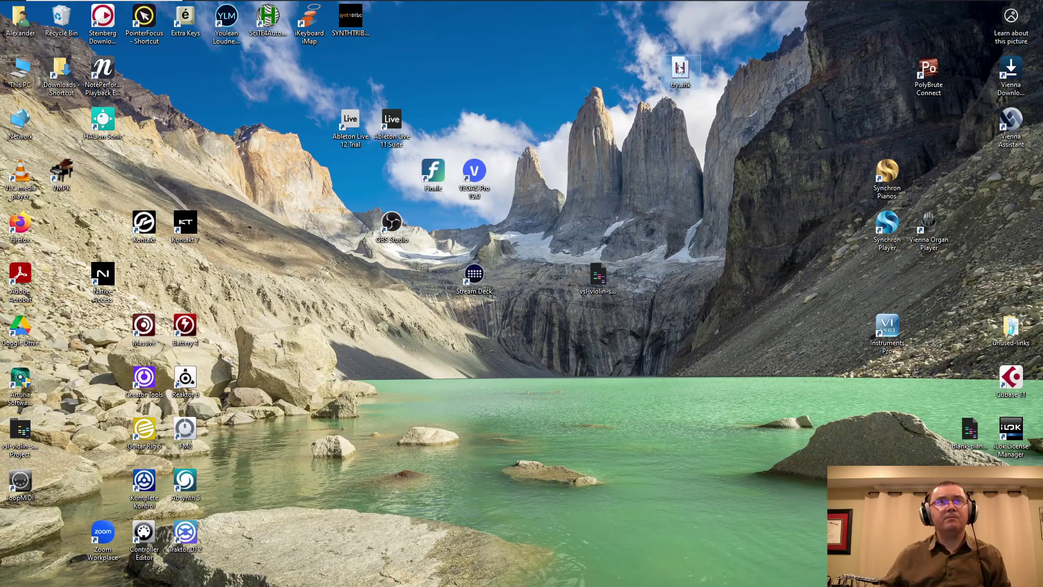
right_click(679, 68)
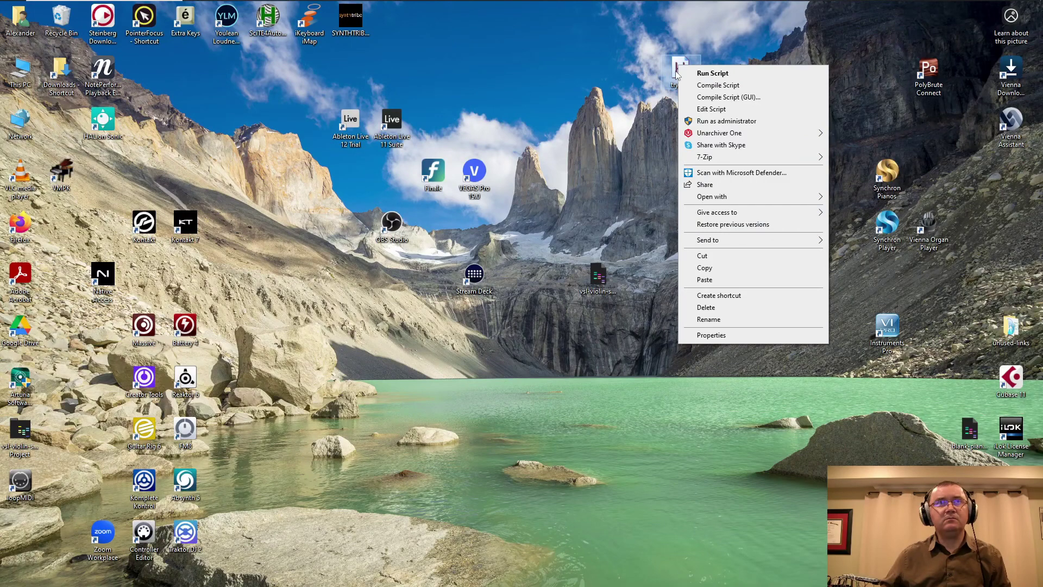
mouse_move(715, 202)
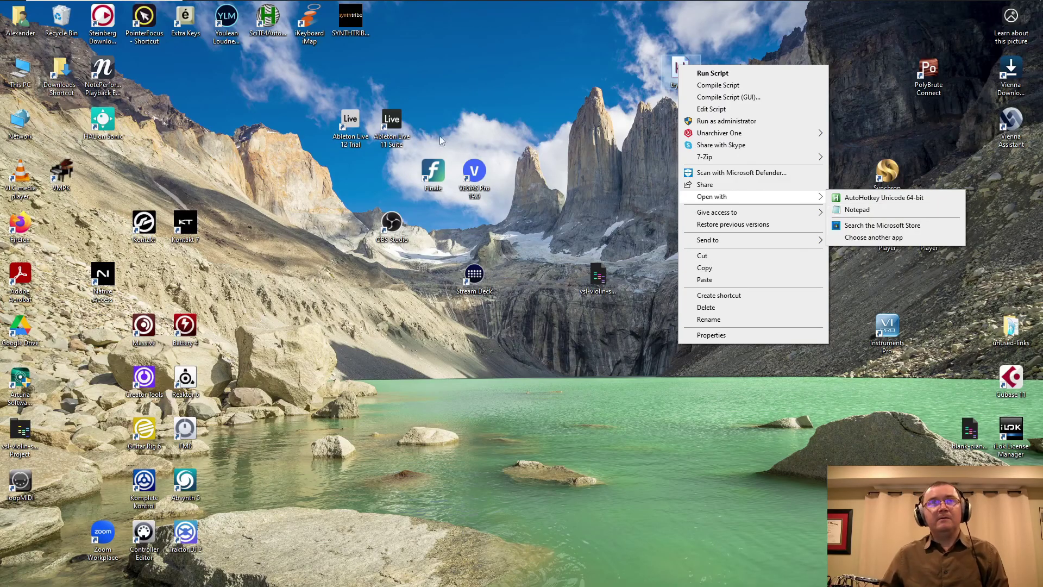
mouse_move(17, 4)
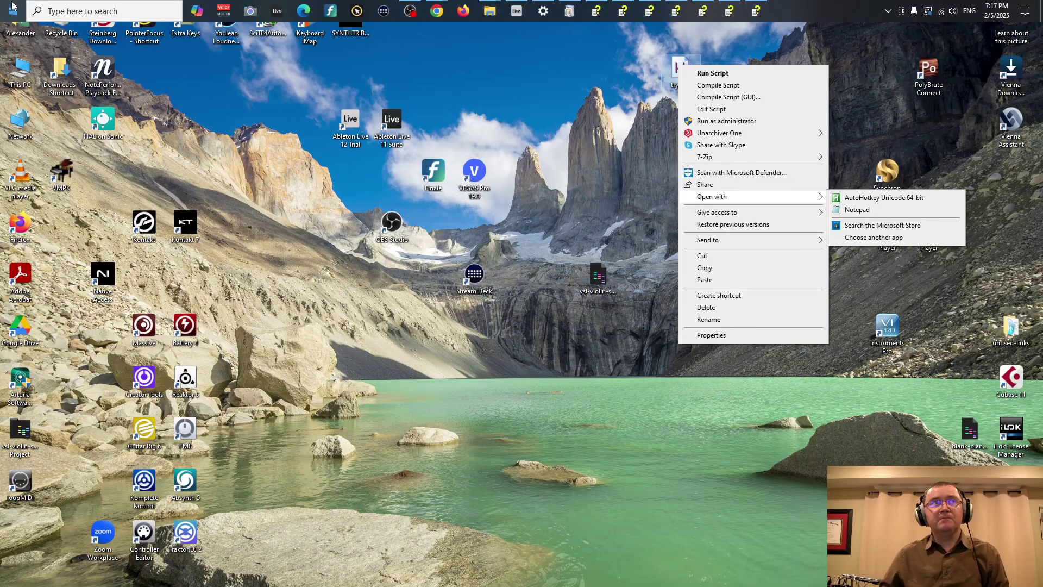
click(13, 11)
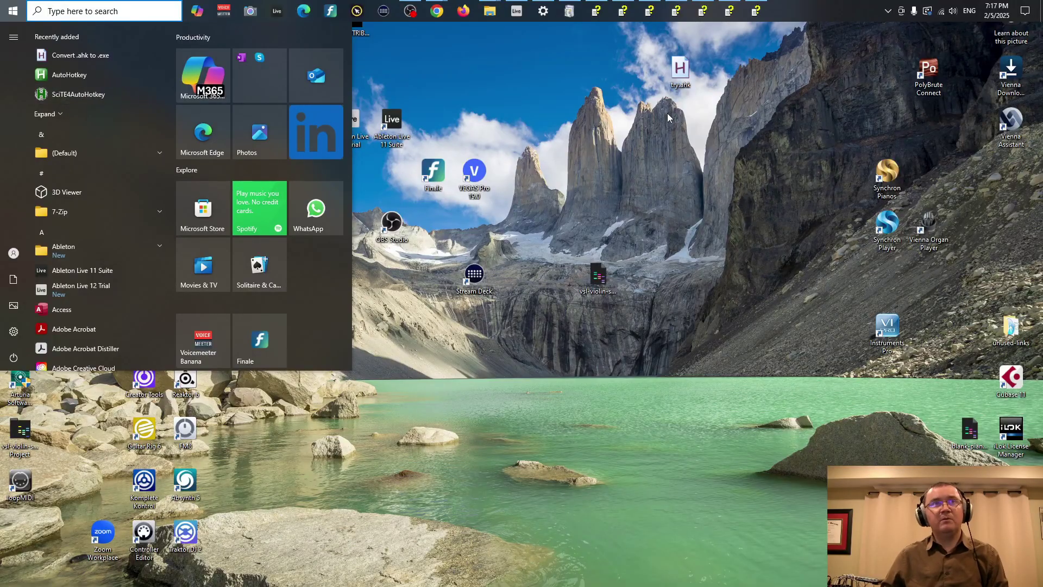
click(435, 87)
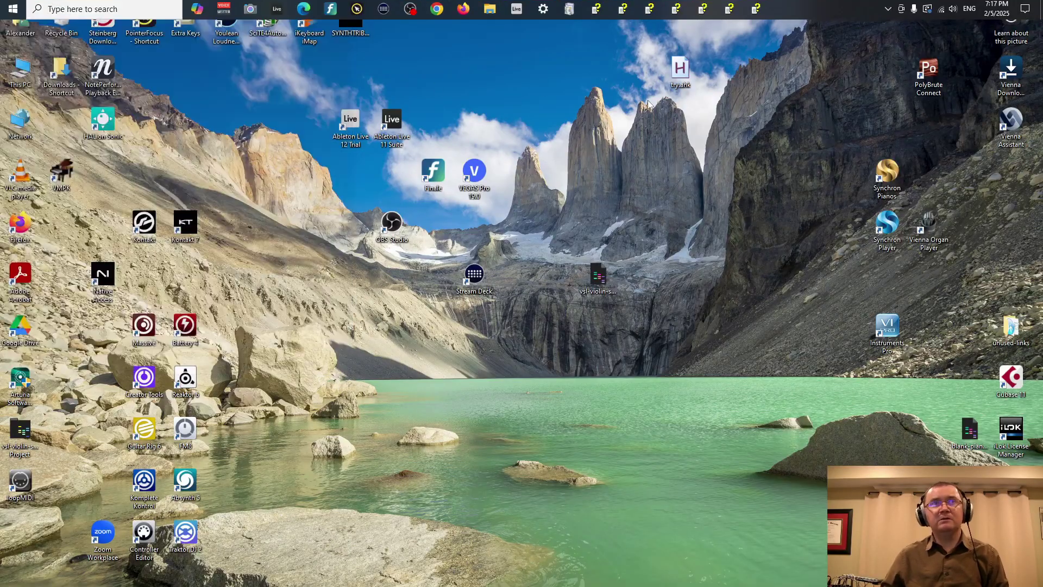
Step: Open try.ahk in Notepad and arrange its window beside the Ableton-legato-full-screen-midi-editor.ahk script
right_click(688, 67)
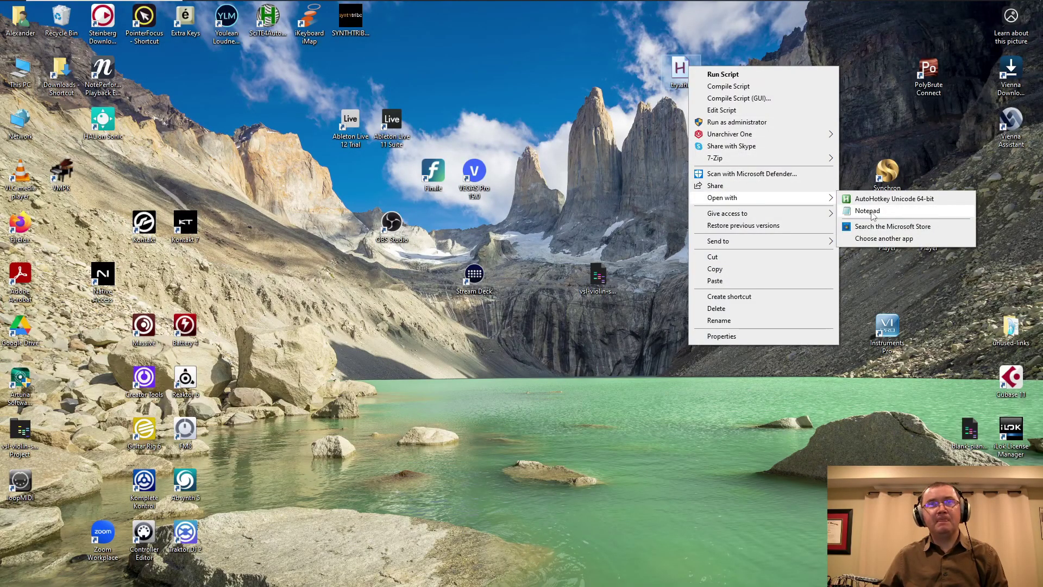
click(869, 211)
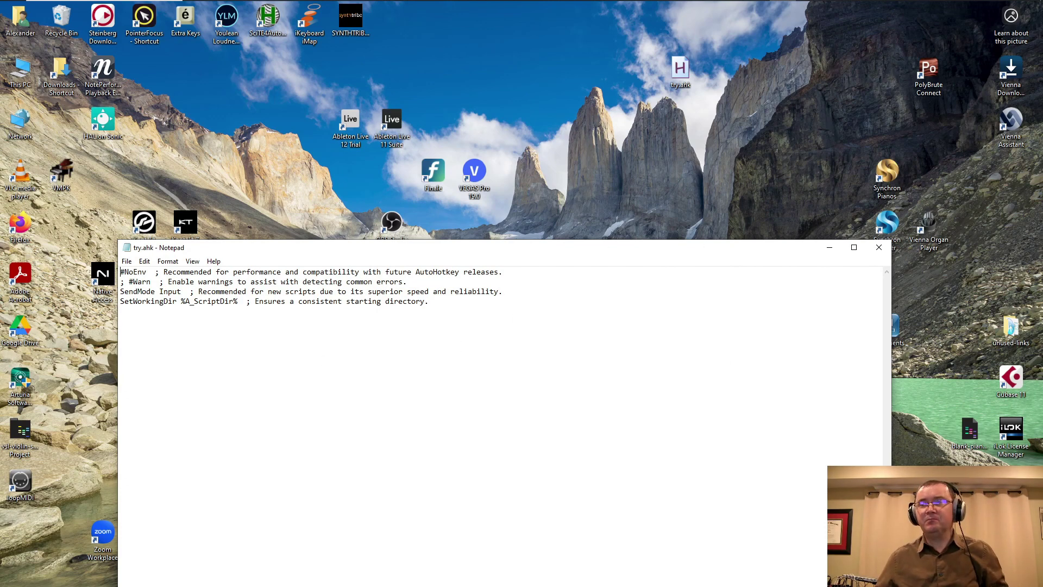
key(alt+Tab)
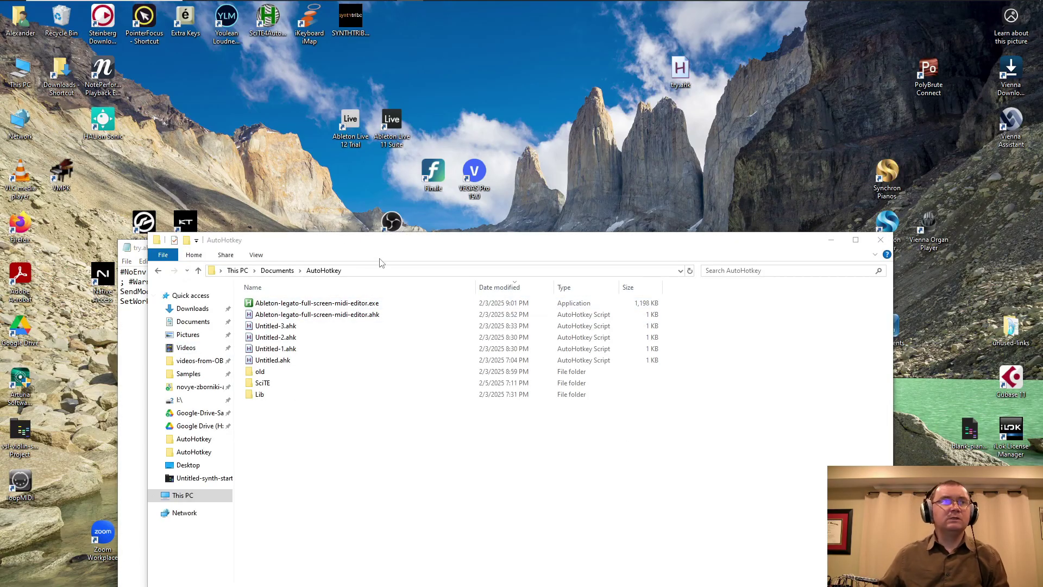
click(831, 240)
drag(571, 246, 606, 212)
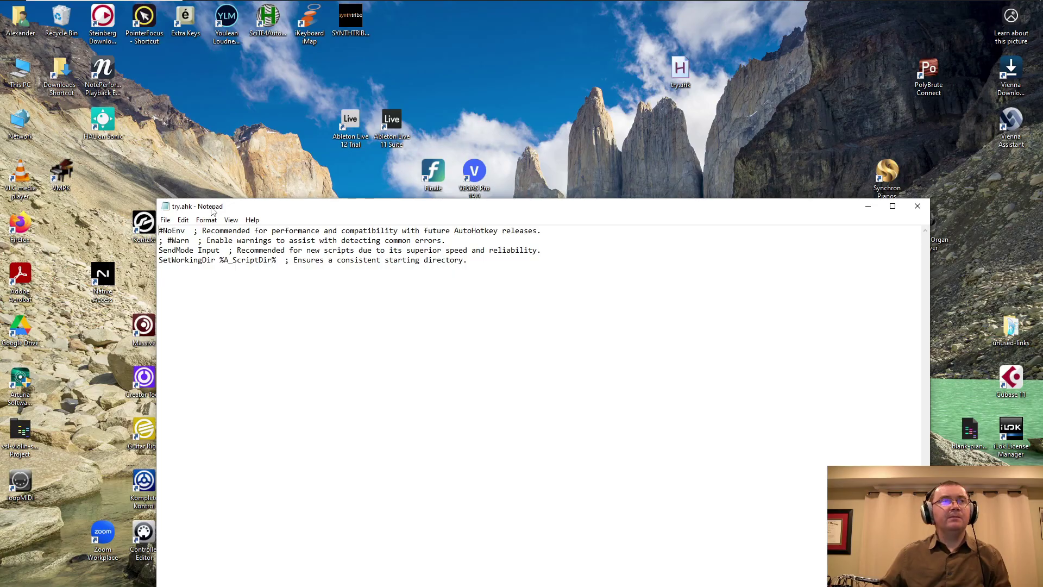
drag(296, 211, 389, 274)
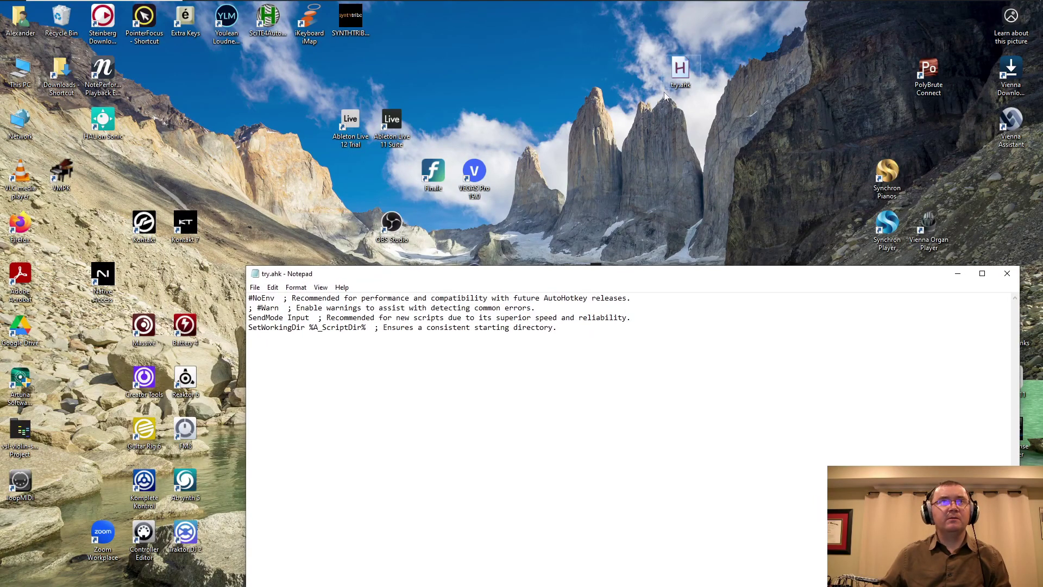
drag(372, 282, 313, 217)
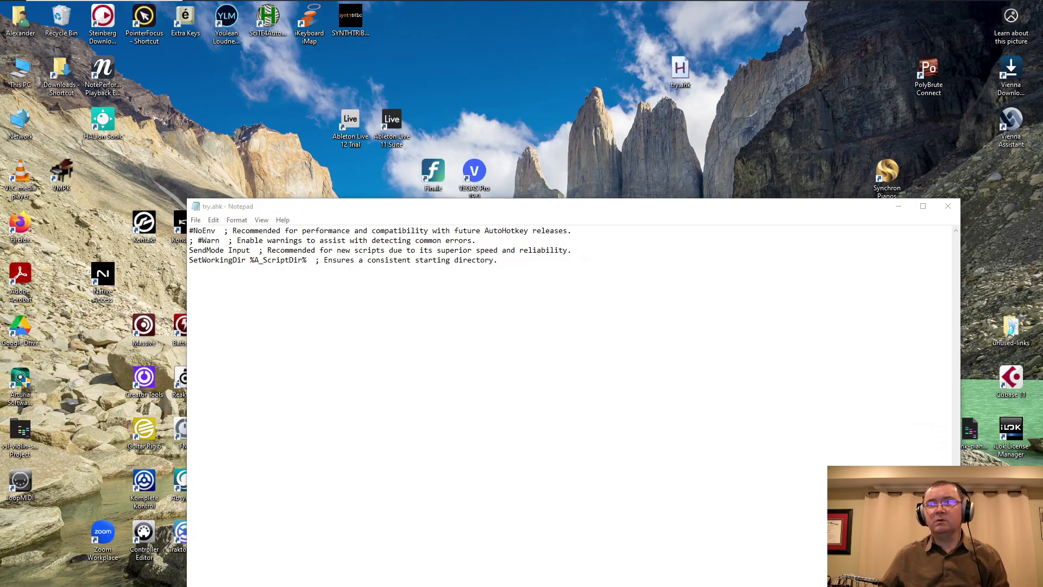
drag(866, 275, 875, 237)
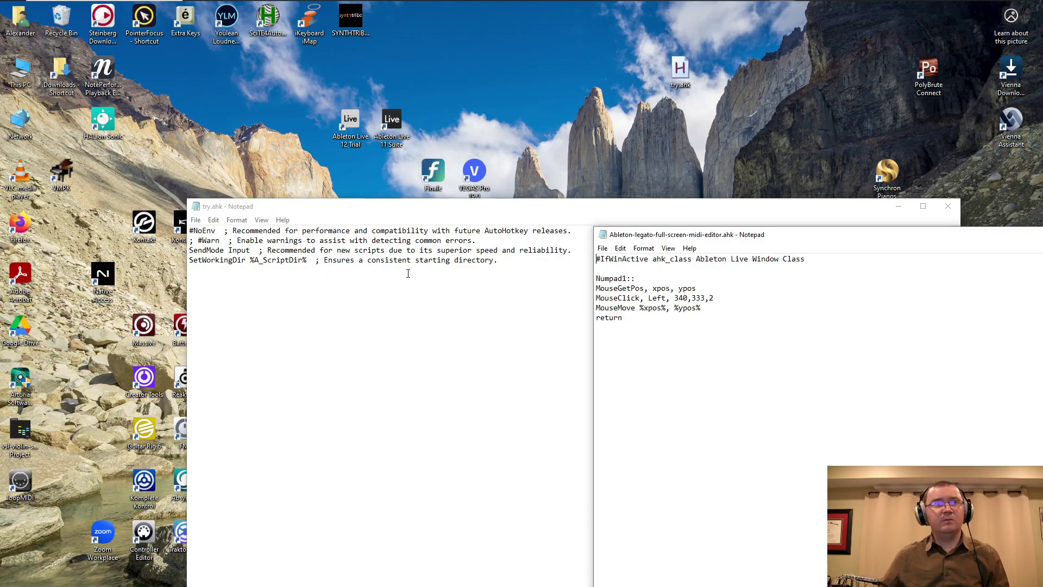
Step: Delete all the default template lines from try.ahk and switch to the Ableton-legato-full-screen-midi-editor.ahk script
double_click(512, 269)
click(524, 268)
drag(502, 261, 178, 221)
key(Delete)
click(1009, 255)
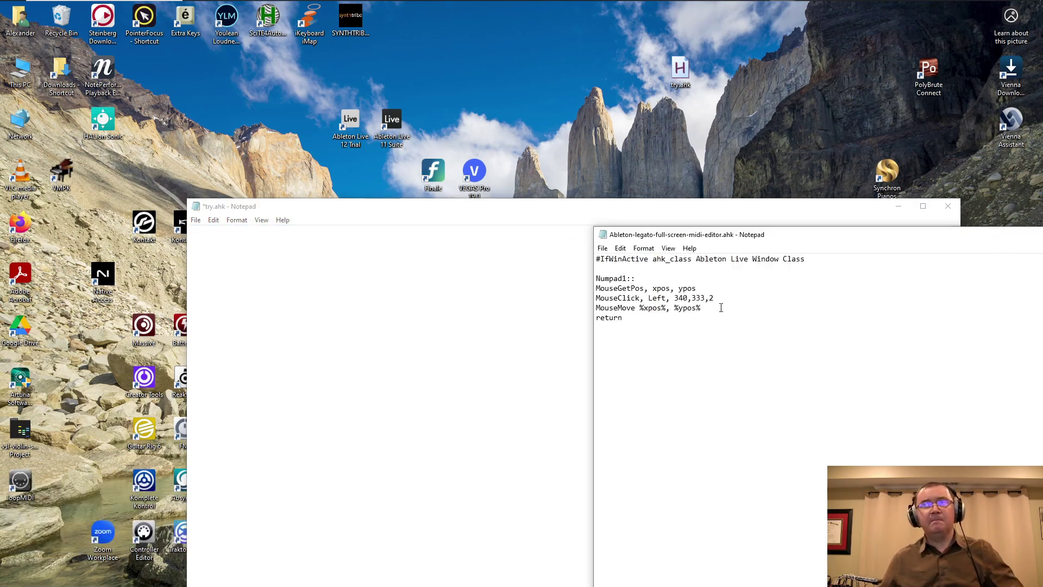
Step: Examine the Ableton-legato script's window-class condition, Numpad1 hotkey, mouse position, click coordinates and return lines
drag(834, 244, 705, 197)
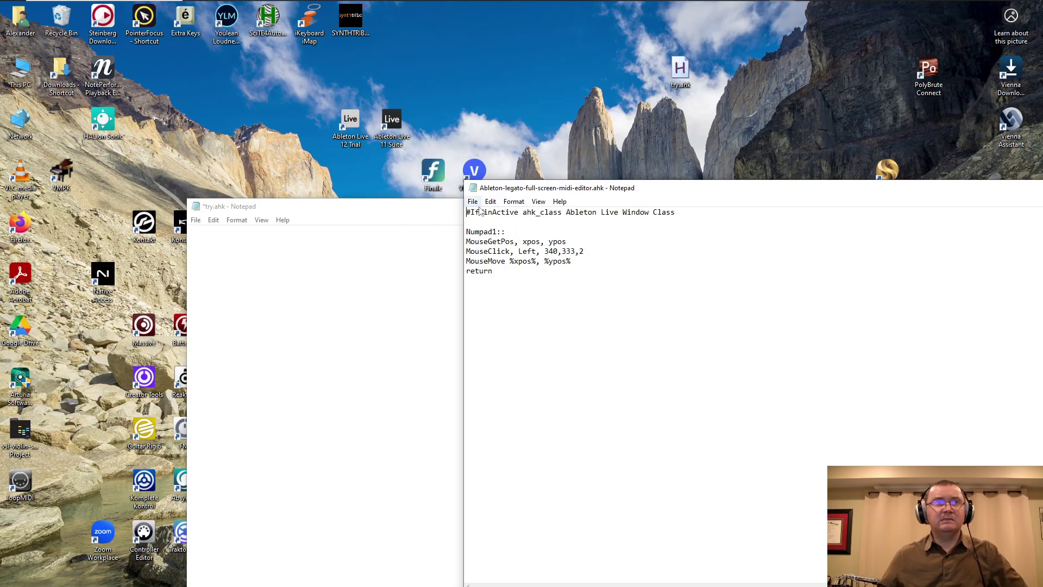
drag(682, 213, 431, 212)
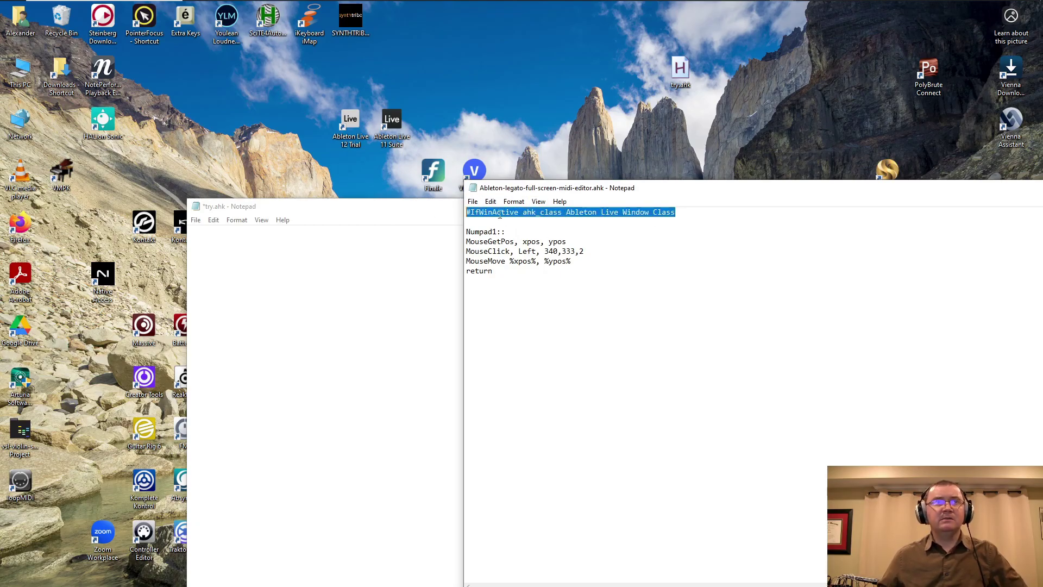
click(621, 233)
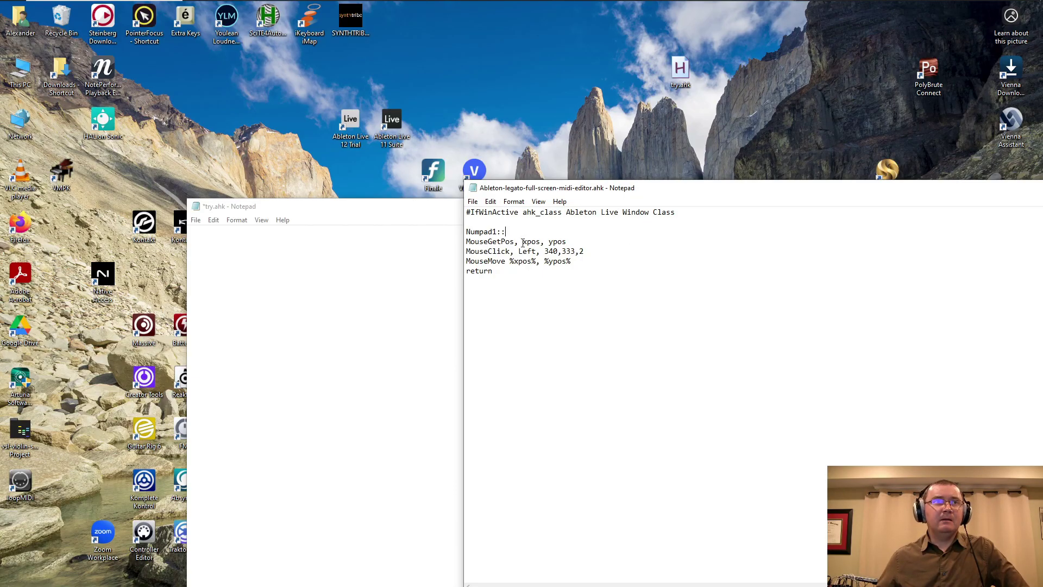
drag(504, 231, 464, 231)
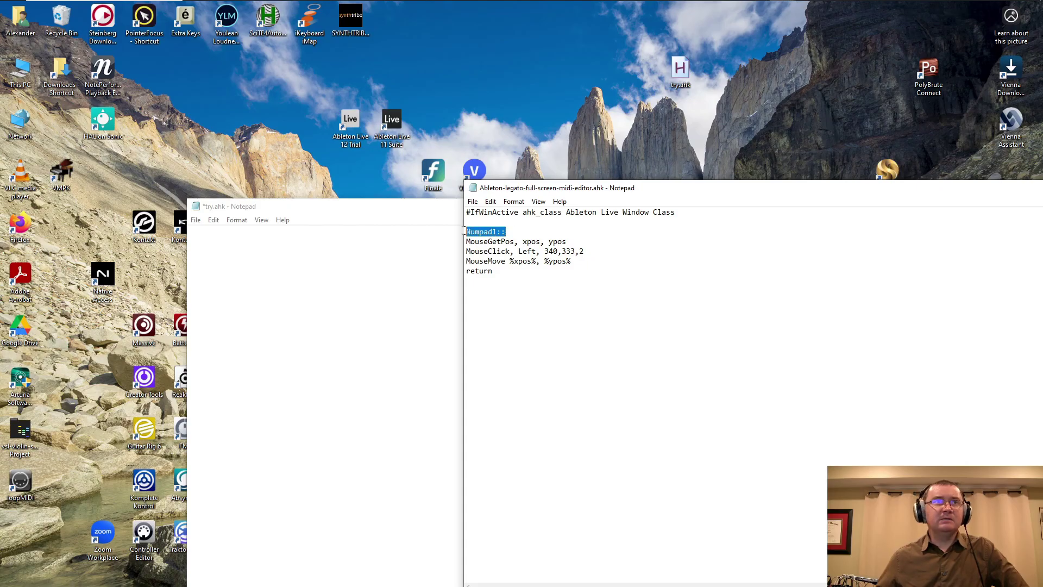
click(498, 242)
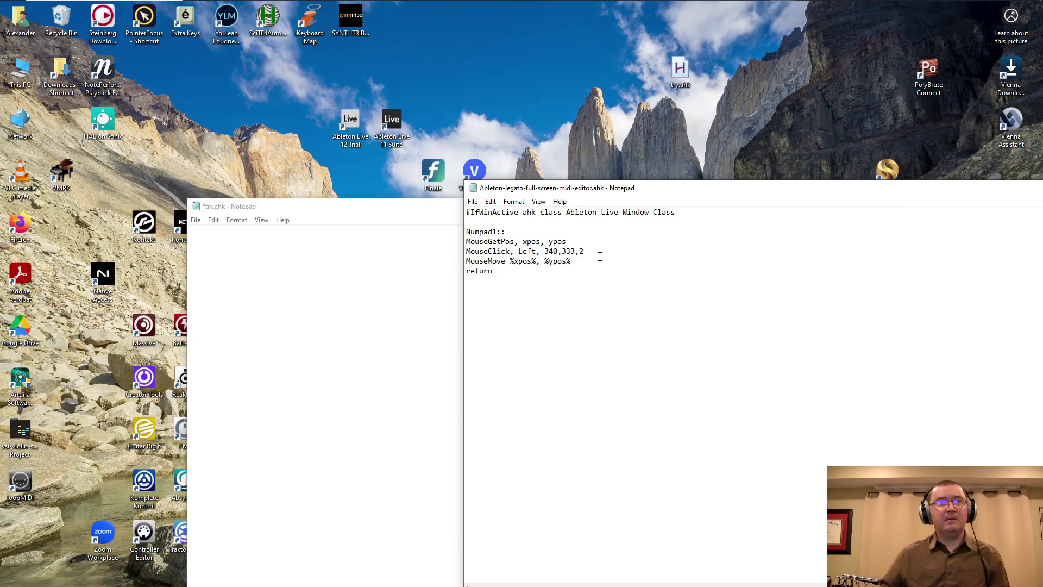
drag(581, 251, 559, 254)
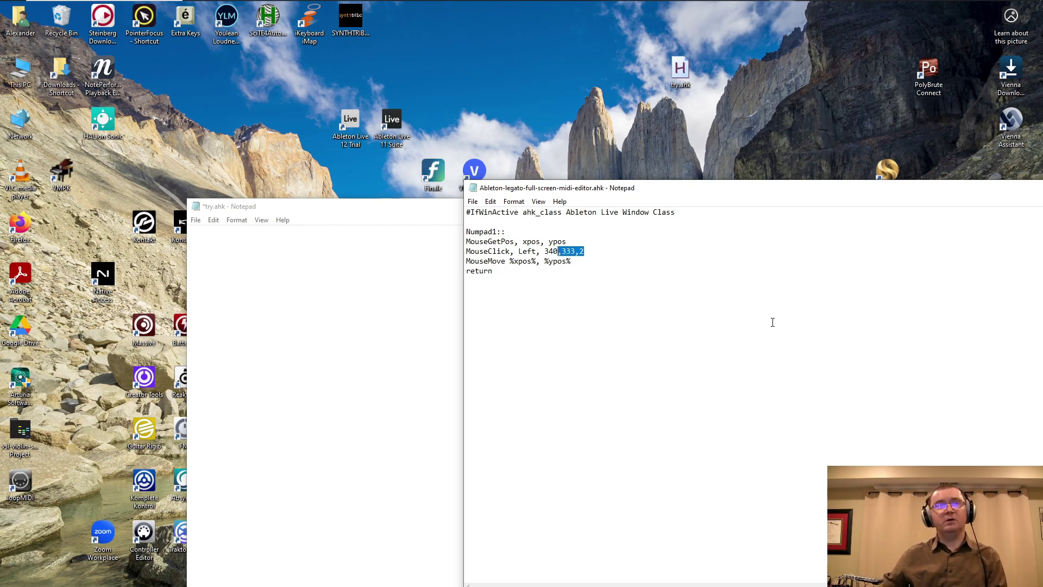
drag(498, 273, 464, 272)
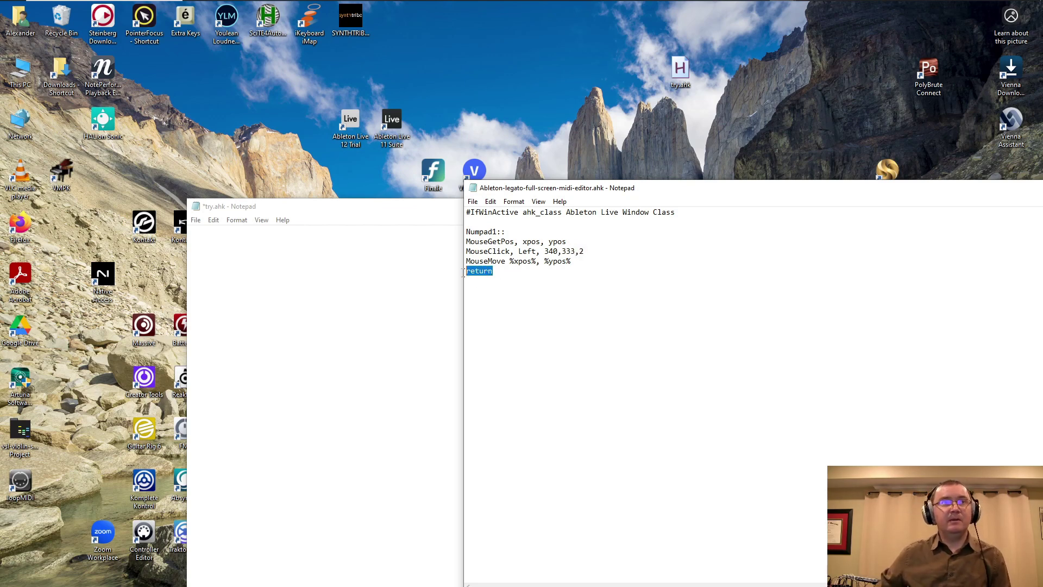
click(550, 311)
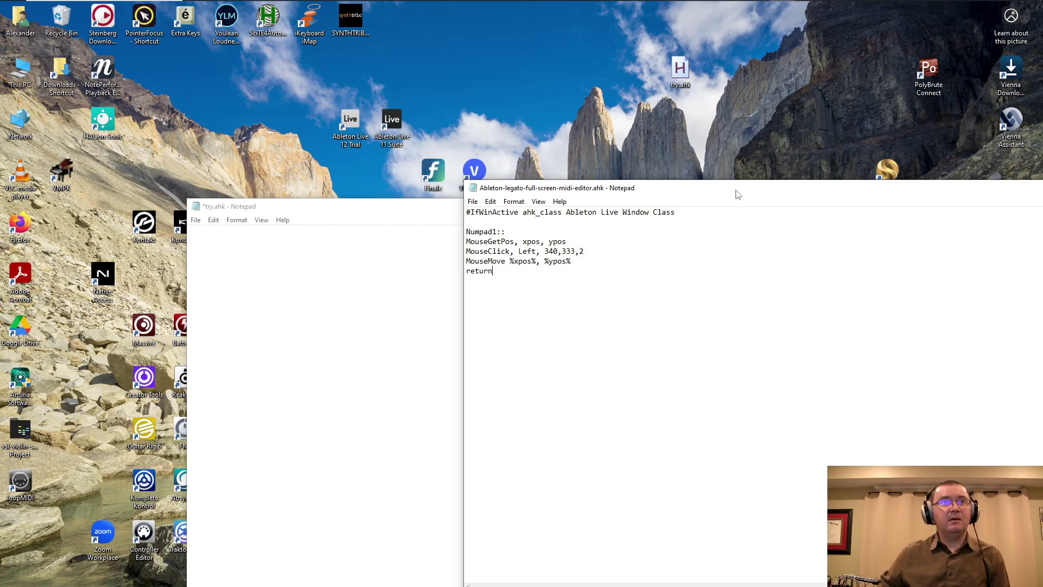
drag(706, 191, 595, 157)
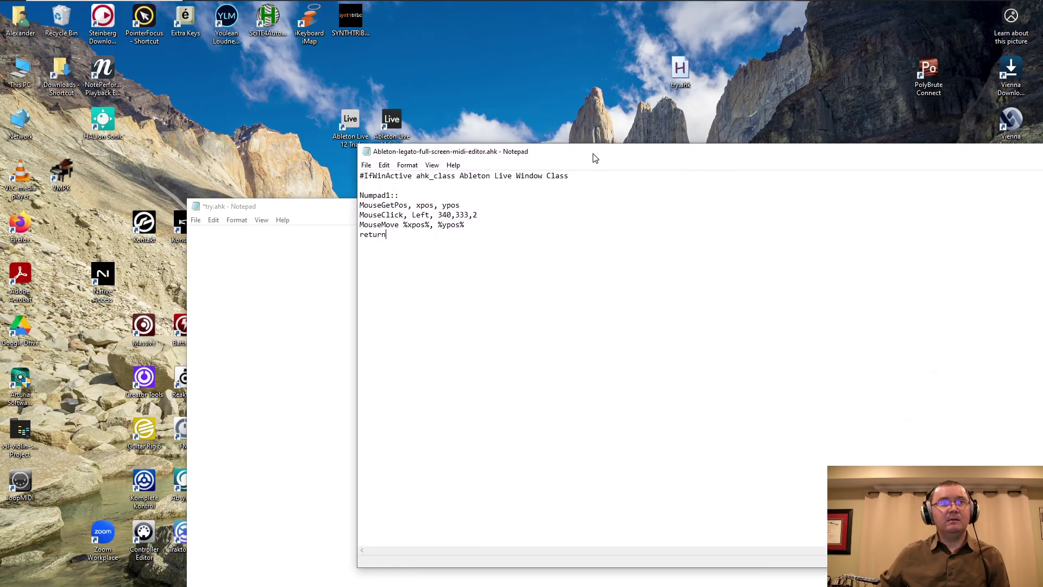
Step: Switch to Ableton Live and toggle the MIDI clip's note editor between normal and full-screen size, leaving it full-screen
key(alt+Tab)
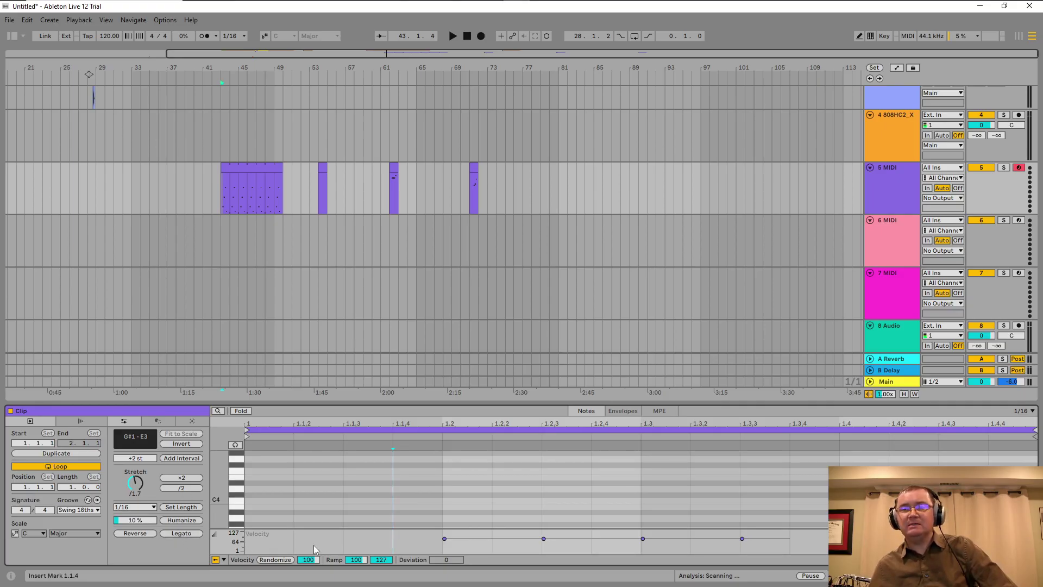
key(ctrl+alt+e)
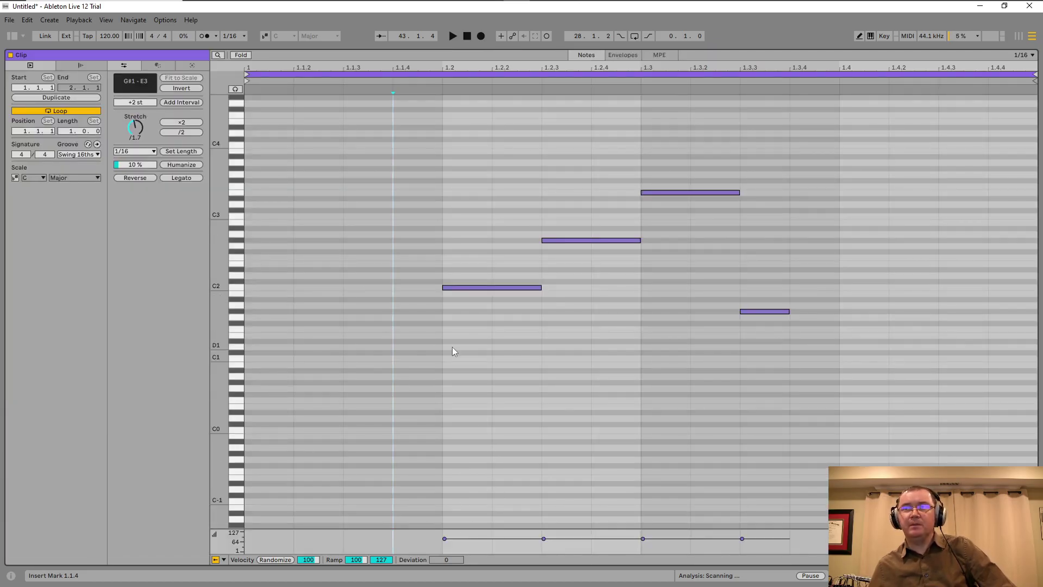
key(ctrl+alt+e)
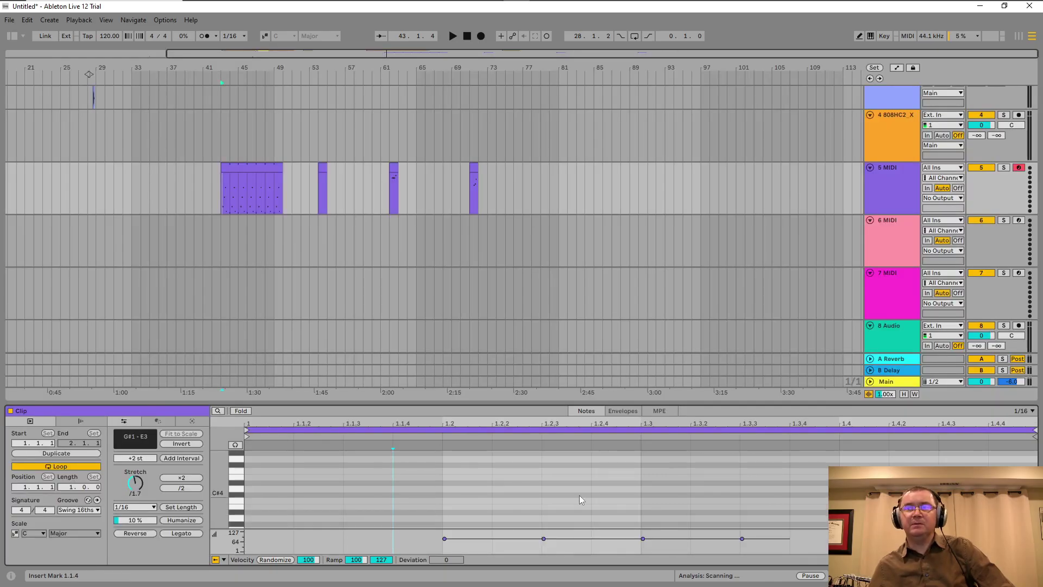
key(ctrl+alt+e)
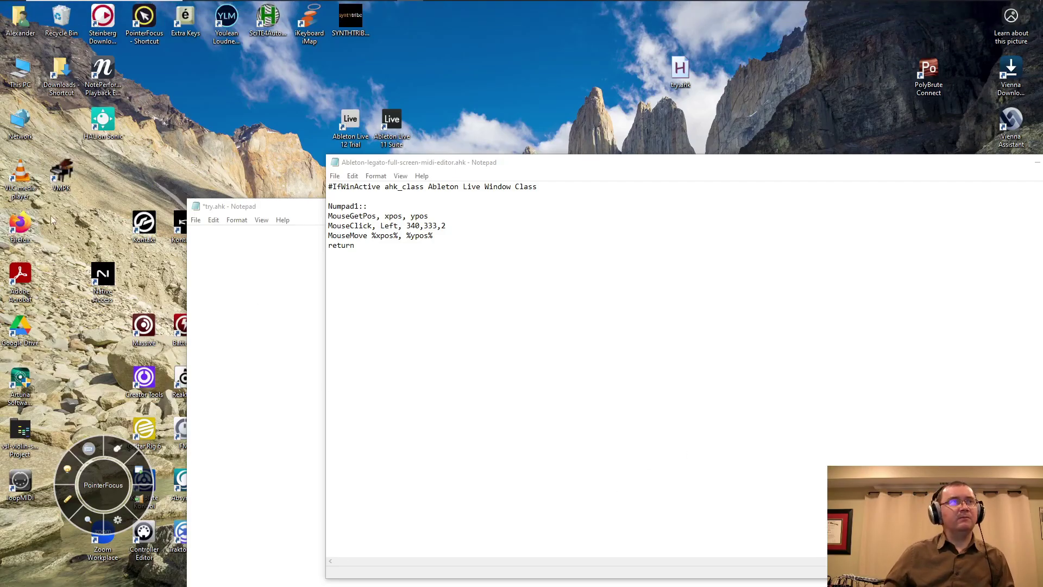
Step: Open the file location of the AutoHotkey program shortcut from Windows Start and launch Window Spy
mouse_move(22, 4)
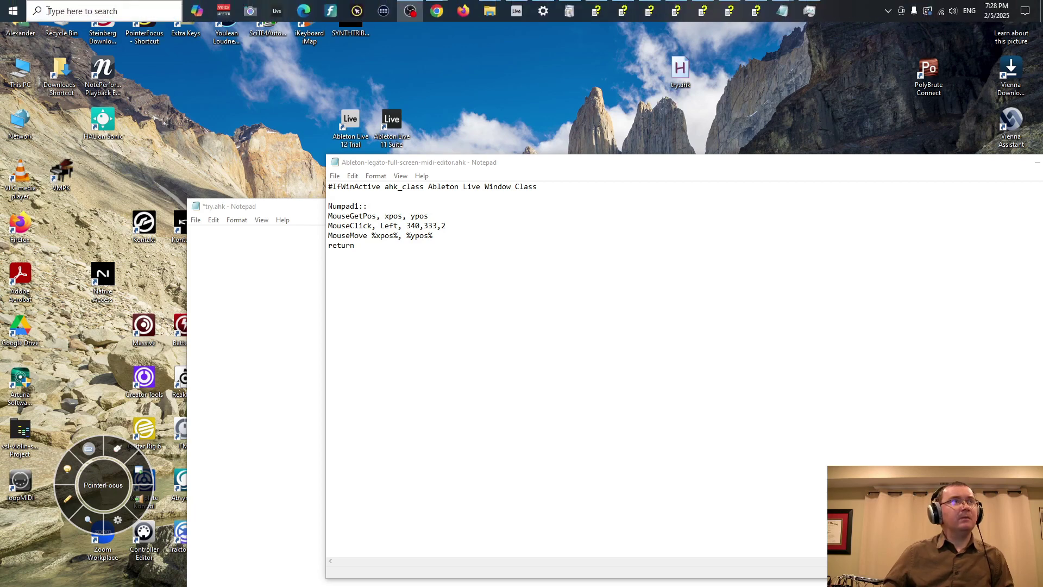
click(20, 12)
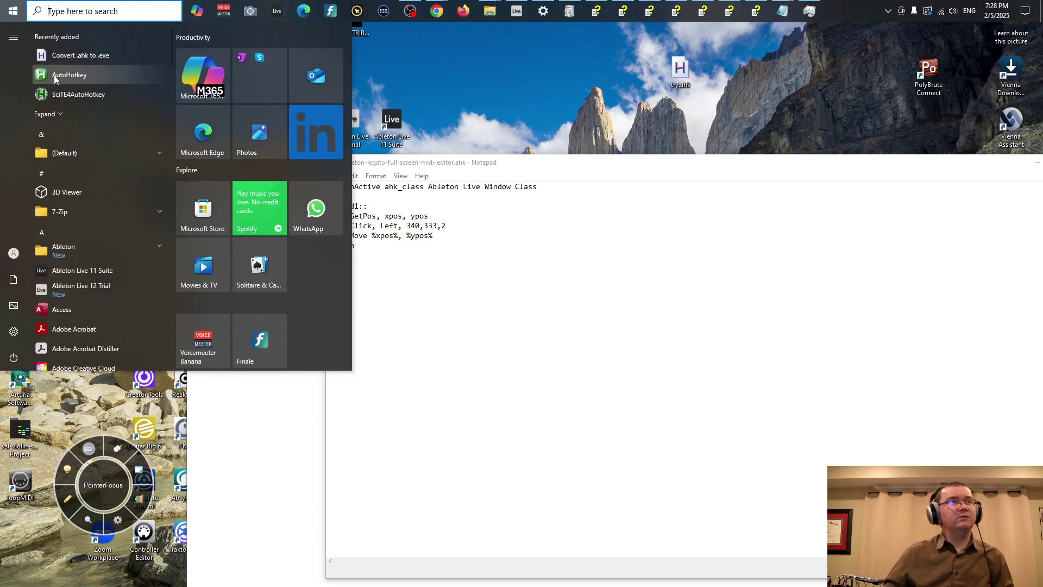
right_click(87, 77)
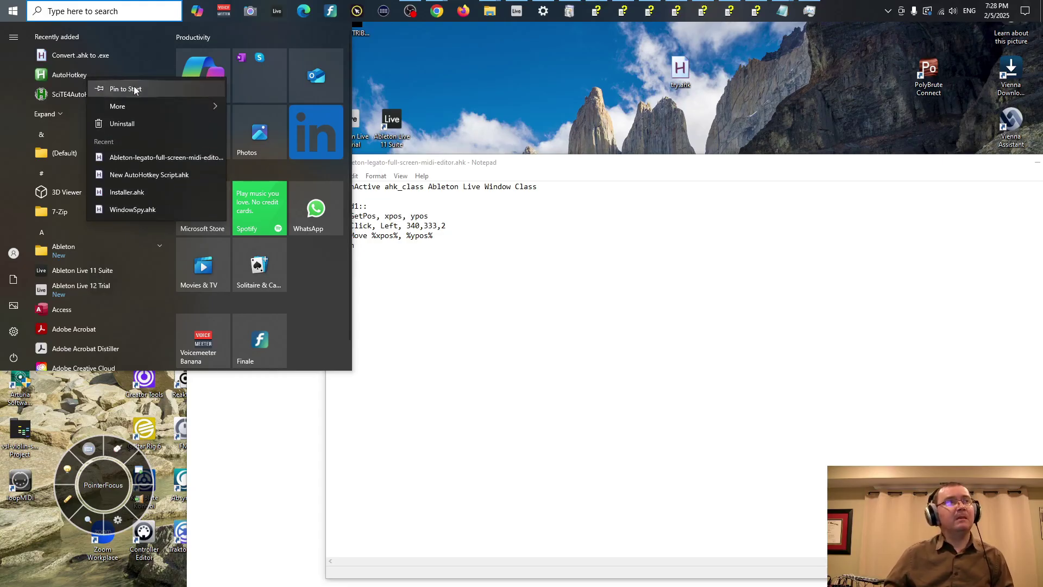
mouse_move(142, 106)
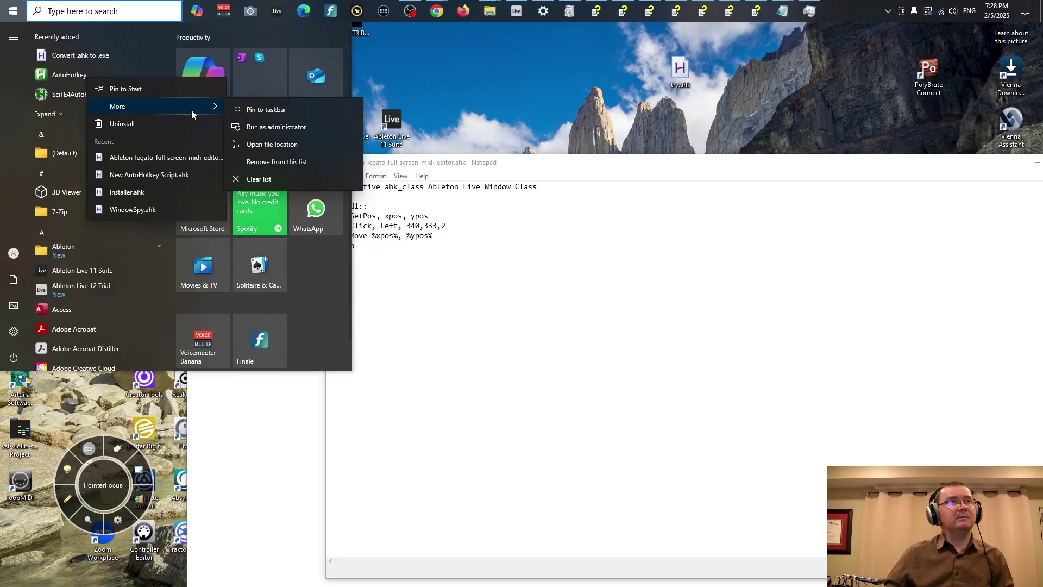
click(339, 146)
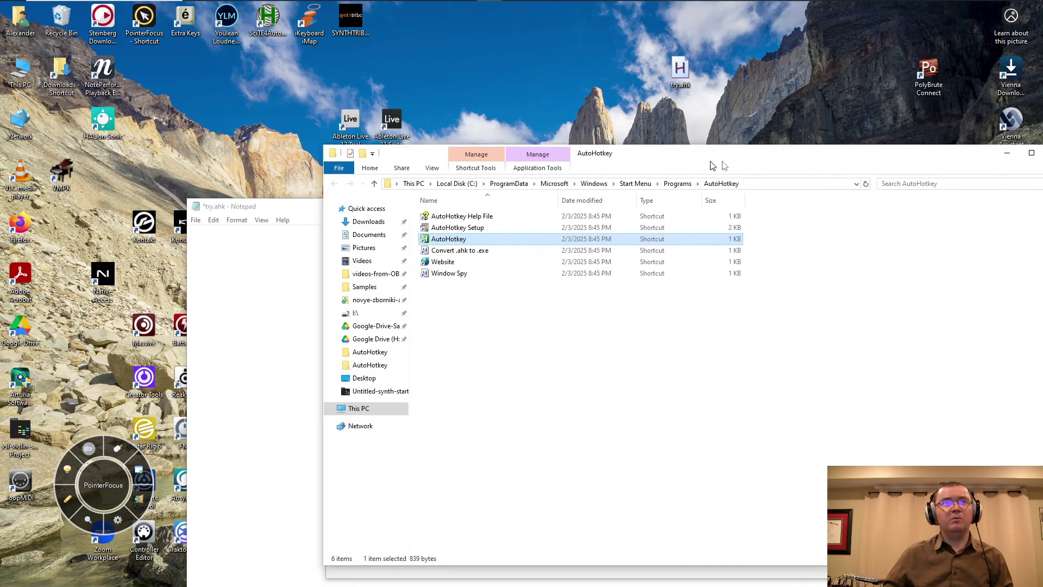
drag(570, 100, 540, 110)
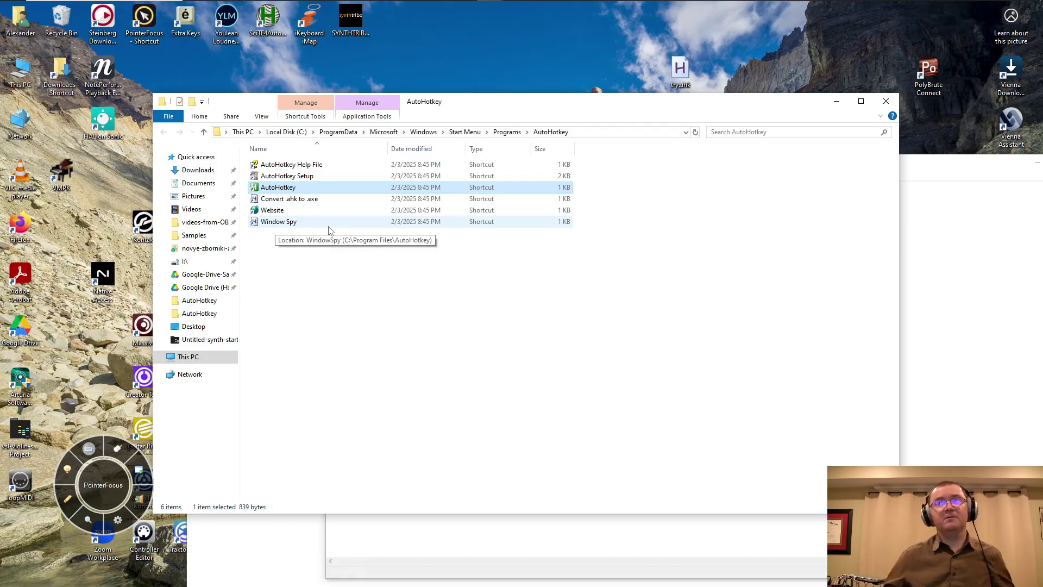
double_click(274, 224)
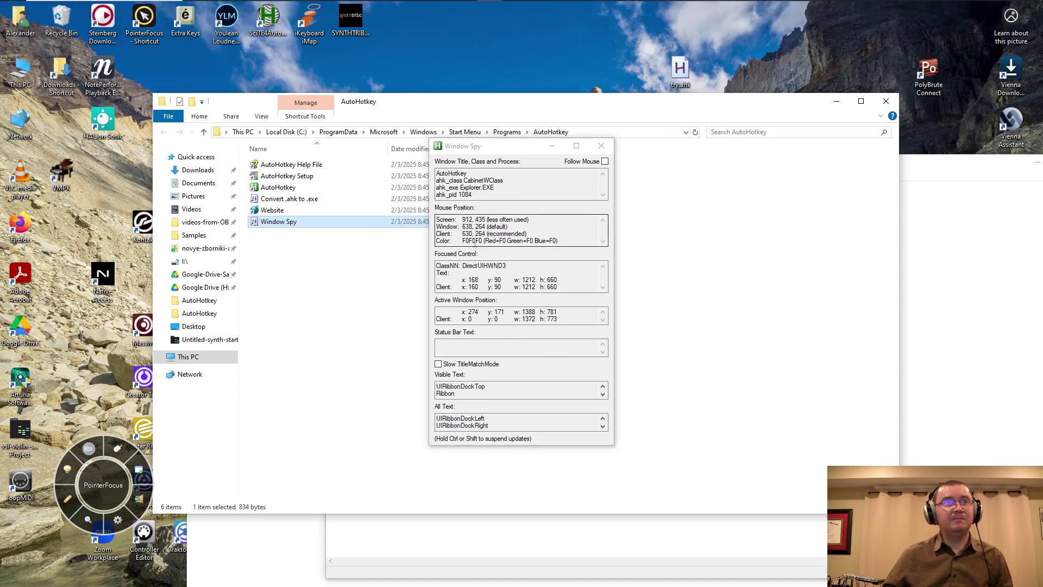
Step: Examine the default Window coordinates in Window Spy's Mouse Position section
drag(437, 226, 473, 227)
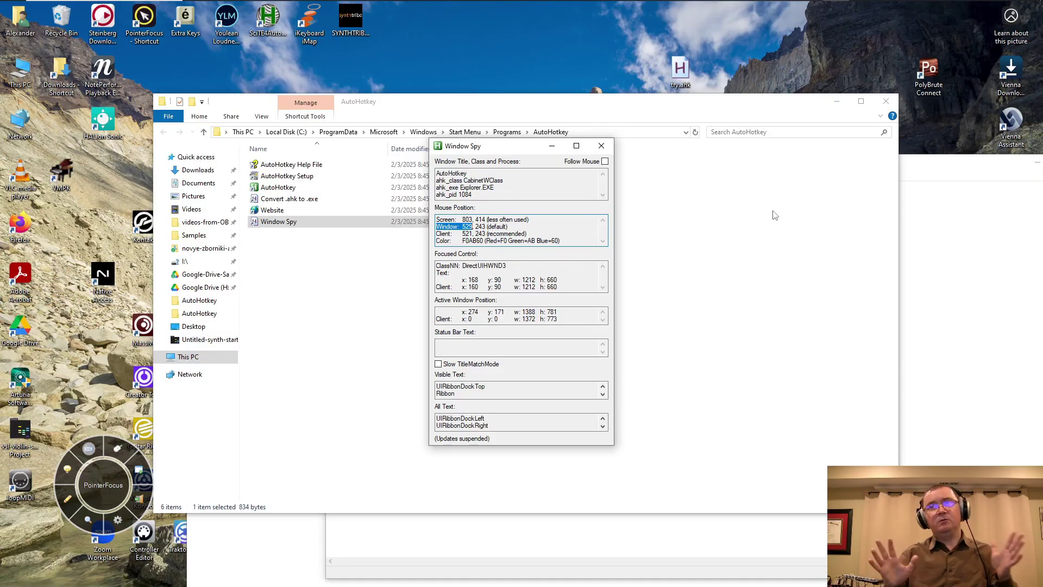
click(466, 234)
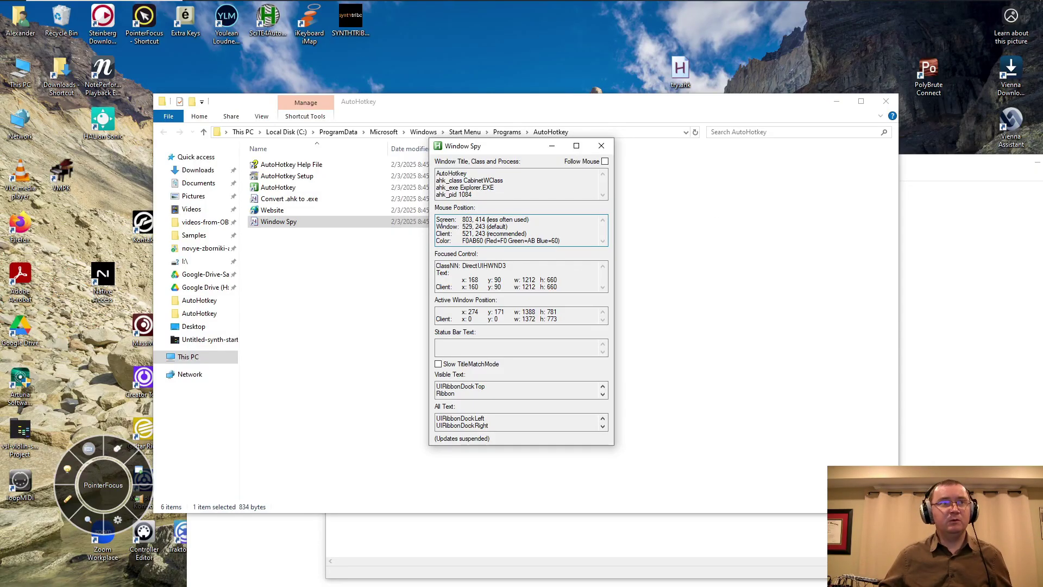
drag(437, 226, 506, 226)
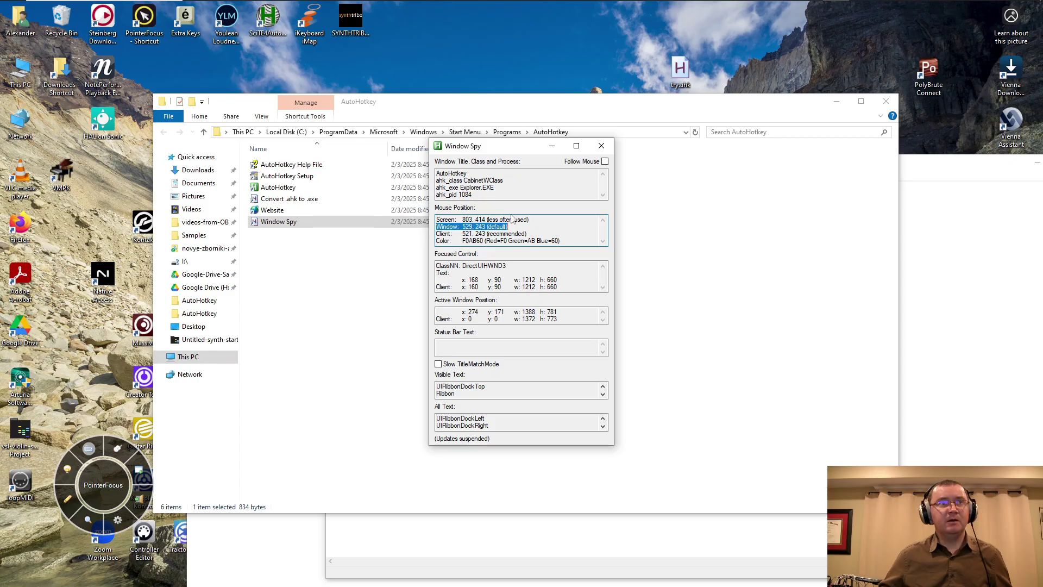
Step: Place Window Spy over Ableton Live, read the Legato button's Window coordinates, and compare them with the MouseClick coordinates in the Ableton-legato script
drag(512, 147, 582, 168)
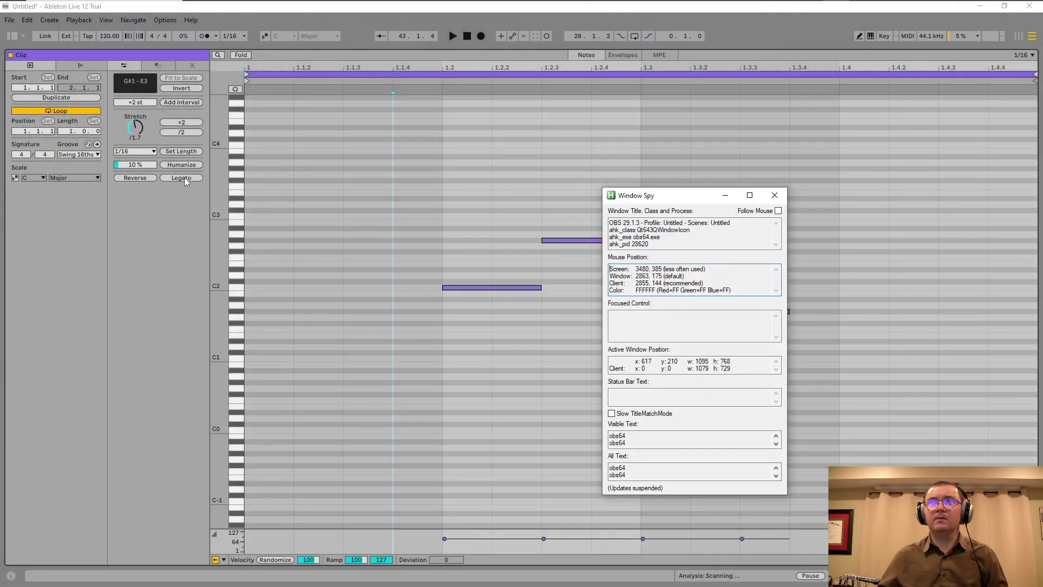
click(156, 216)
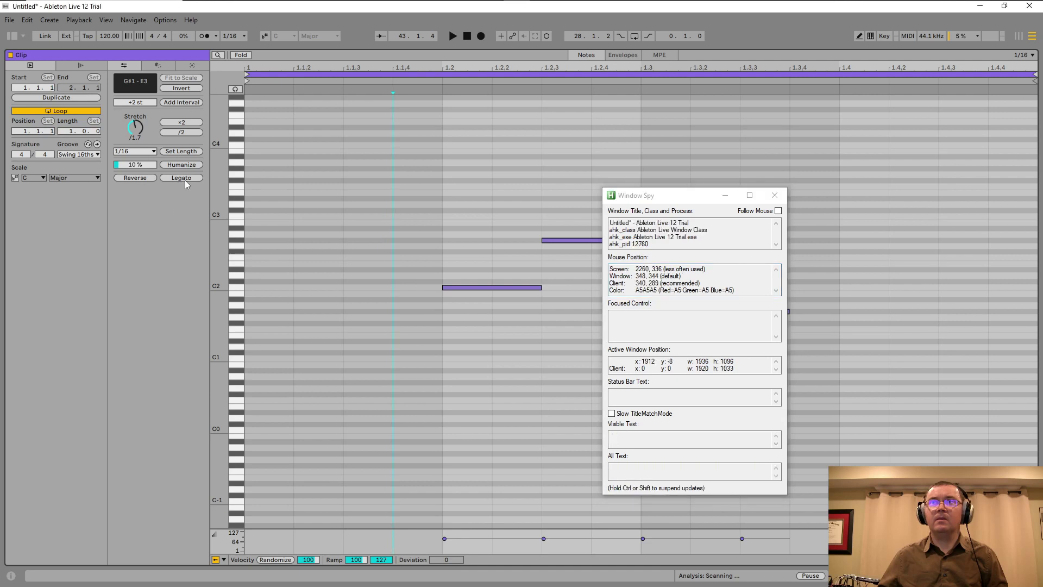
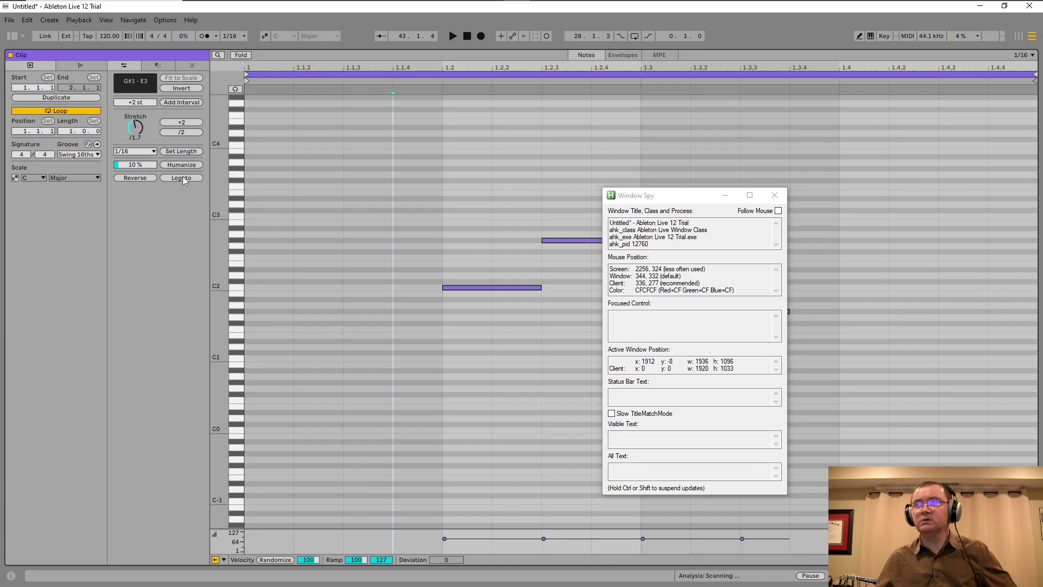
drag(610, 276, 664, 276)
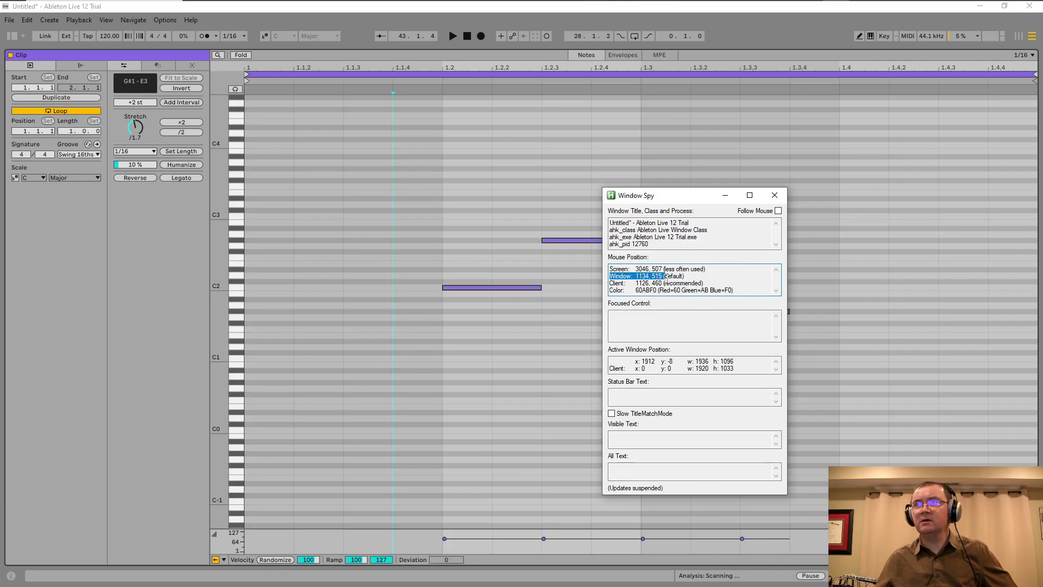
click(154, 209)
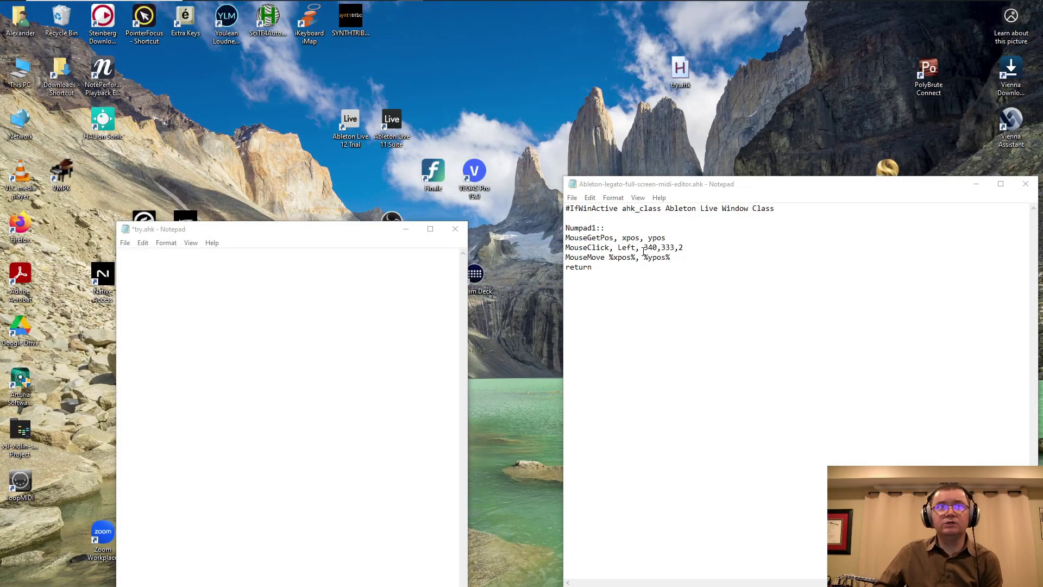
drag(643, 248, 679, 248)
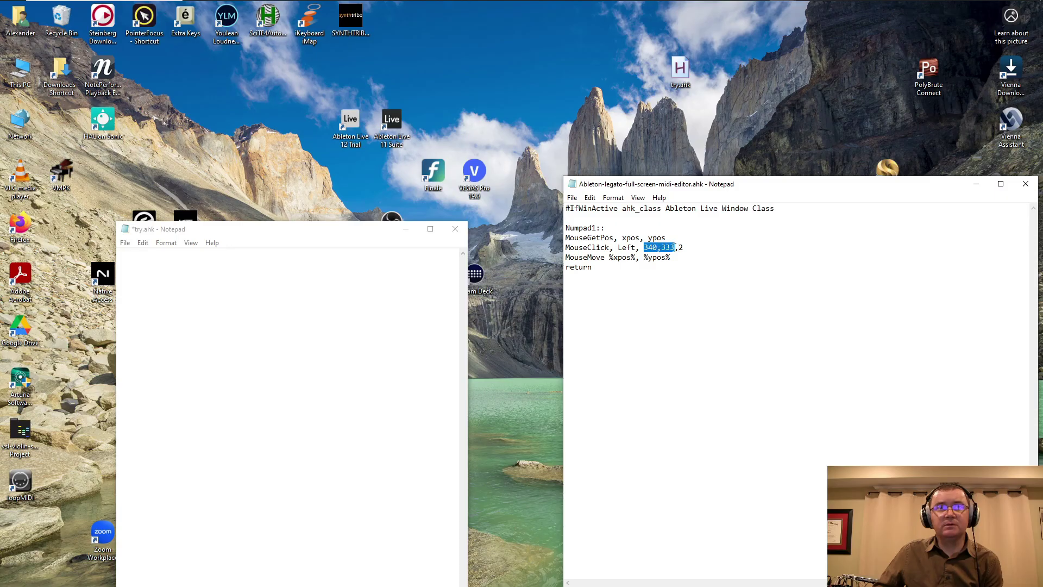
click(626, 289)
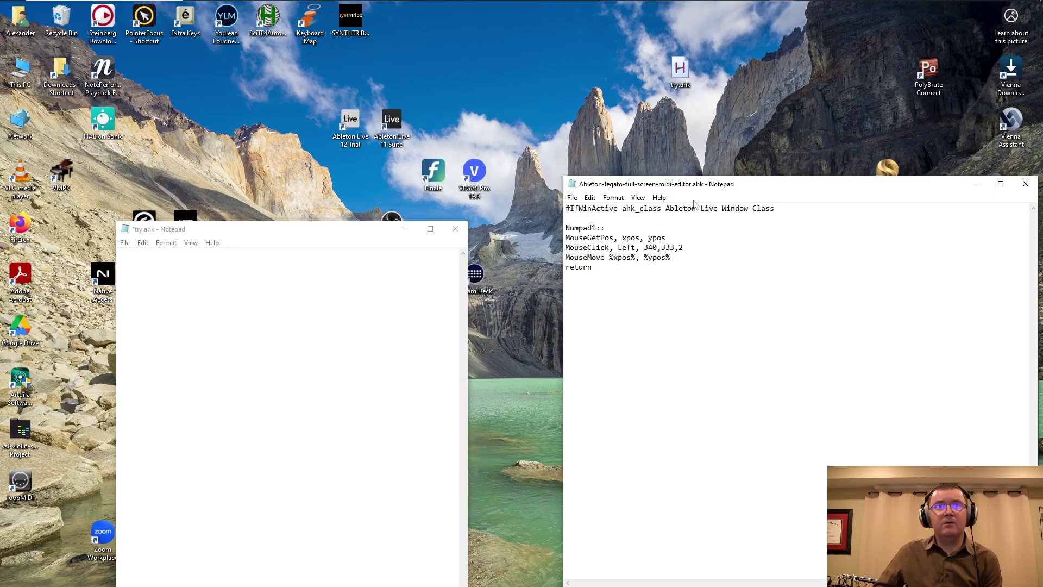
Step: Copy the entire Ableton-legato-full-screen-midi-editor.ahk script into the empty try.ahk and move the try.ahk window toward the screen center
mouse_move(684, 186)
mouse_down()
mouse_move(697, 245)
mouse_move(681, 169)
mouse_up()
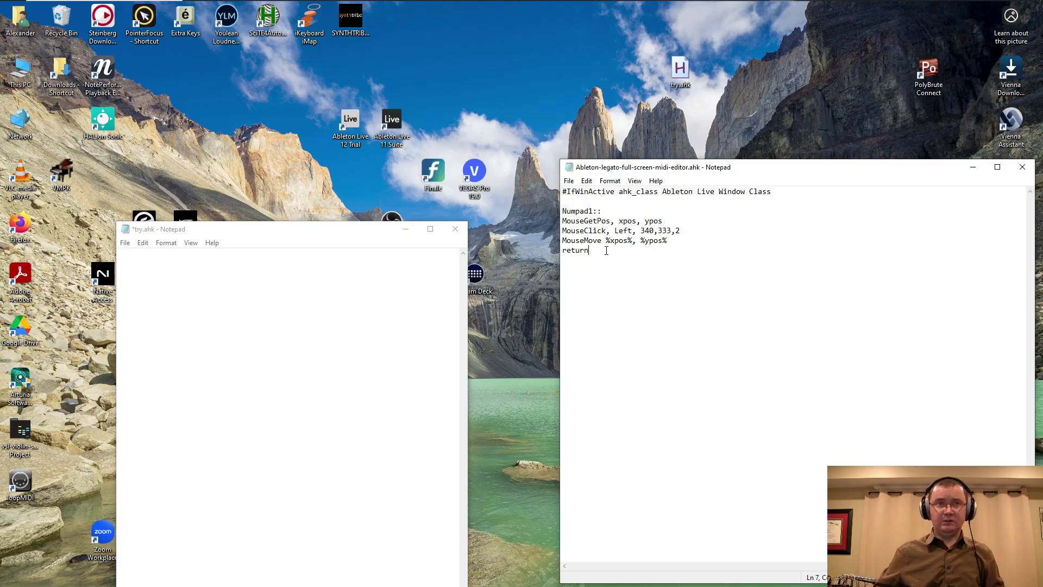
drag(607, 251, 550, 193)
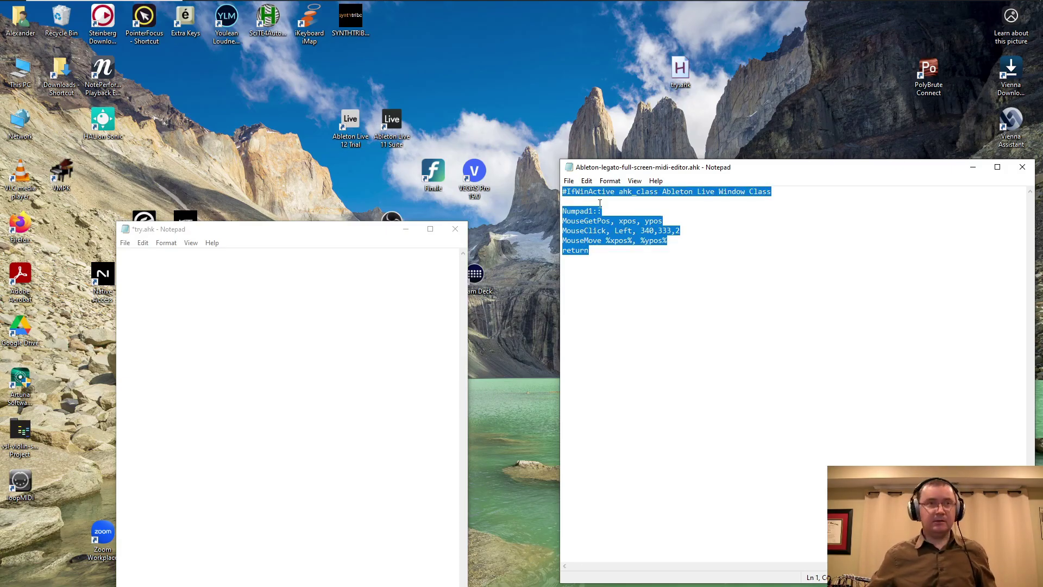
key(ctrl+c)
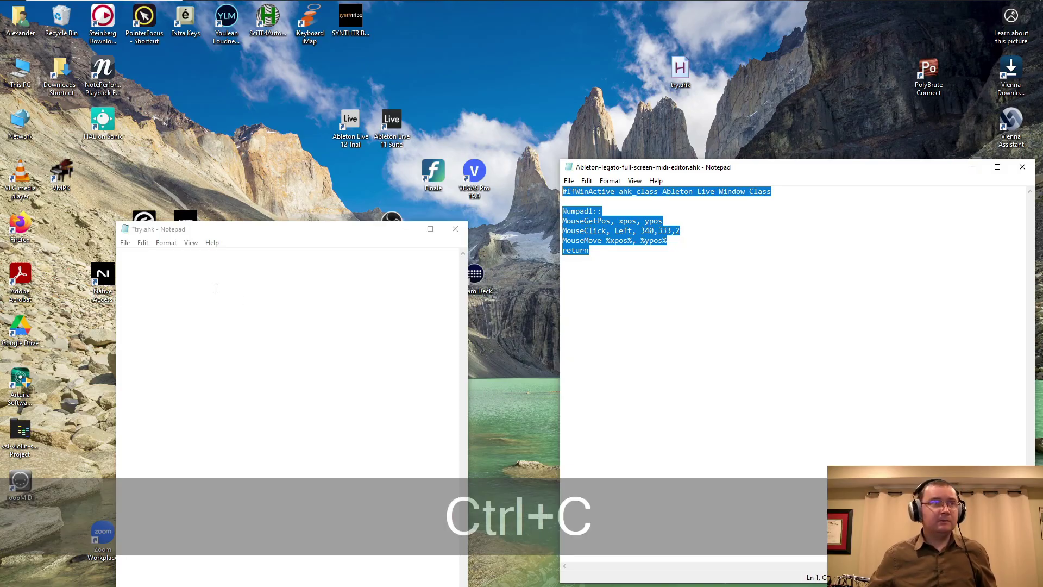
click(197, 287)
key(ctrl+v)
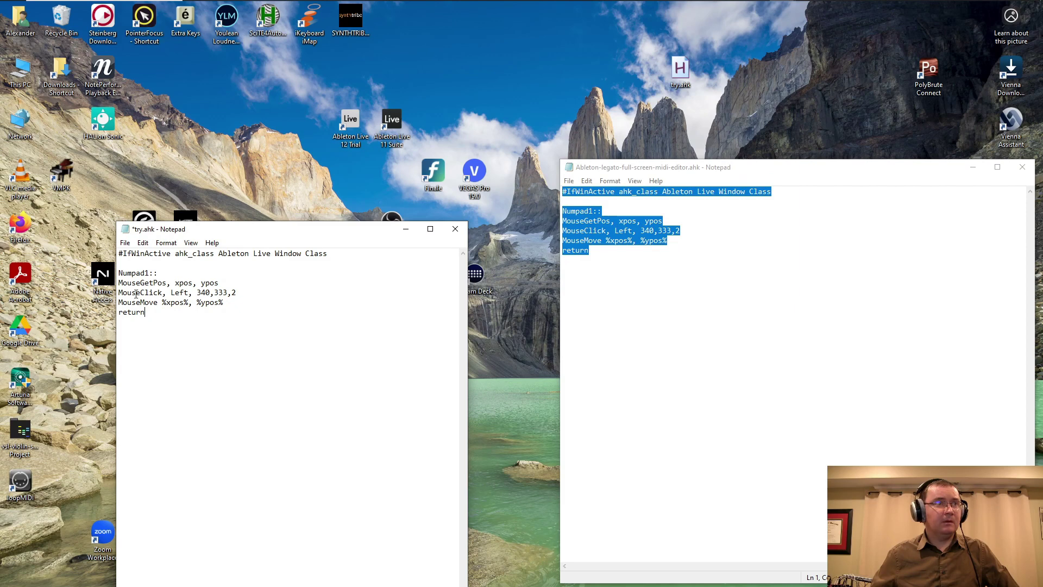
drag(249, 235, 422, 158)
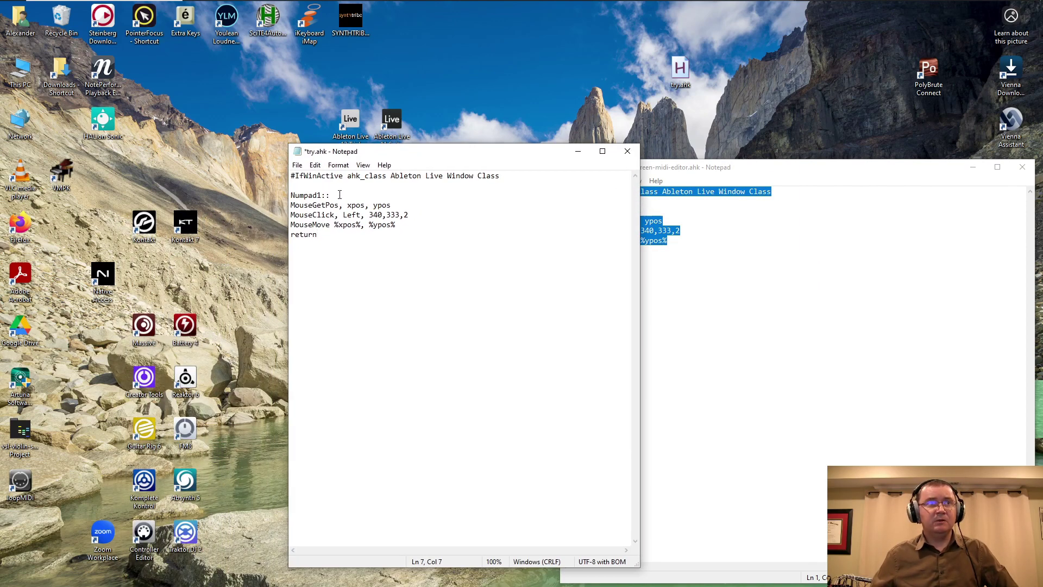
Step: Examine the Numpad1:: hotkey line in try.ahk, distinguishing the key name from the double colon that follows it
drag(335, 196, 289, 195)
click(322, 207)
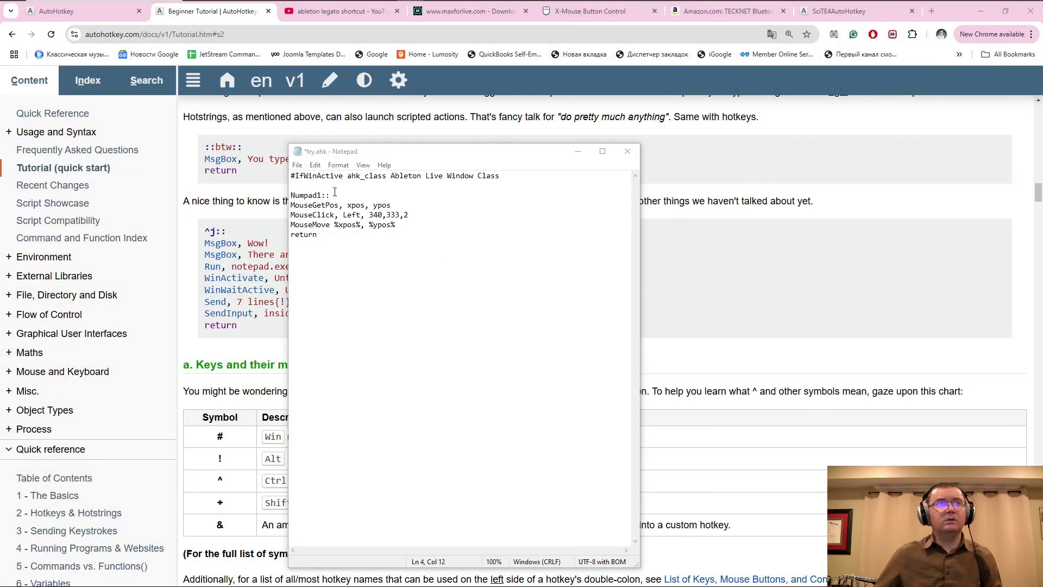
drag(331, 195, 327, 194)
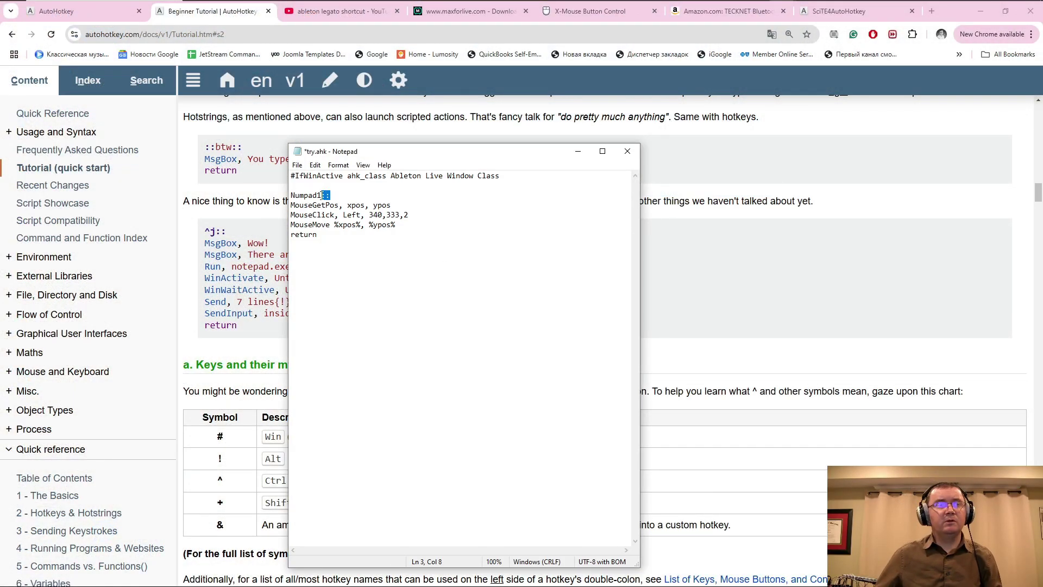
click(349, 246)
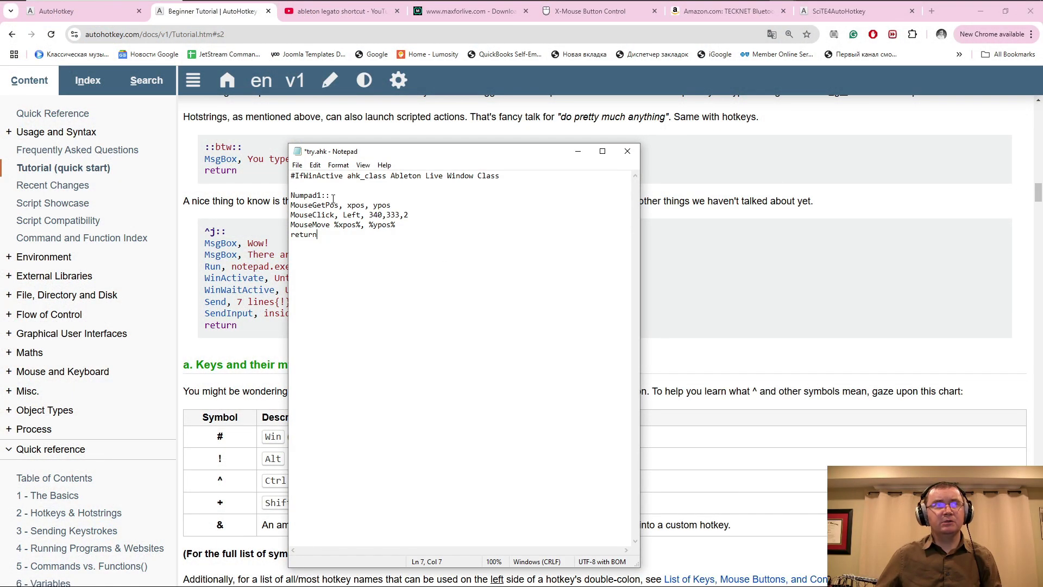
drag(295, 195, 320, 194)
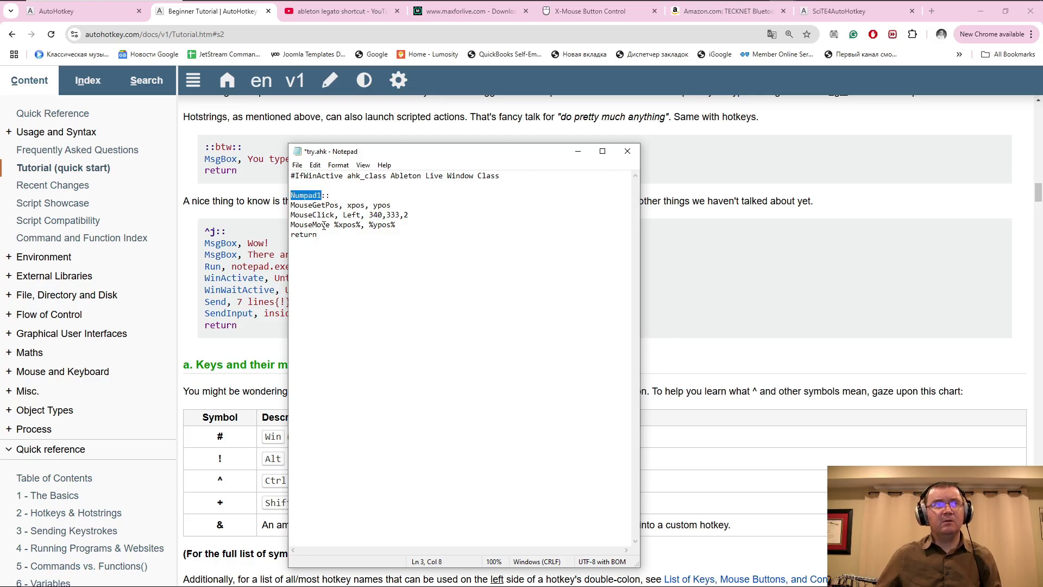
click(332, 200)
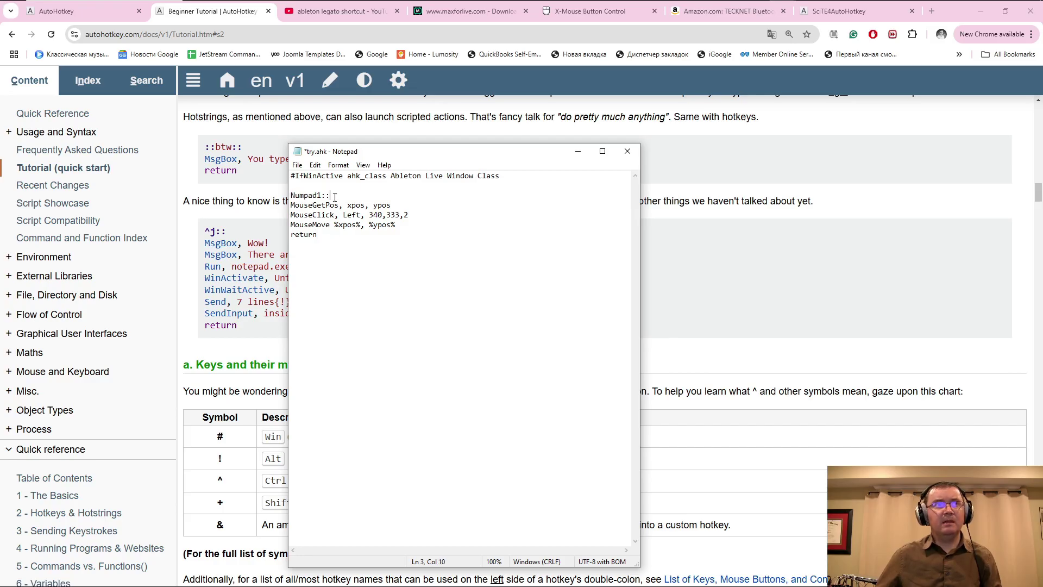
Step: Switch to the AutoHotkey Beginner Tutorial in the browser and study the ^j:: hotkey example and the chart of modifier key symbols
click(232, 219)
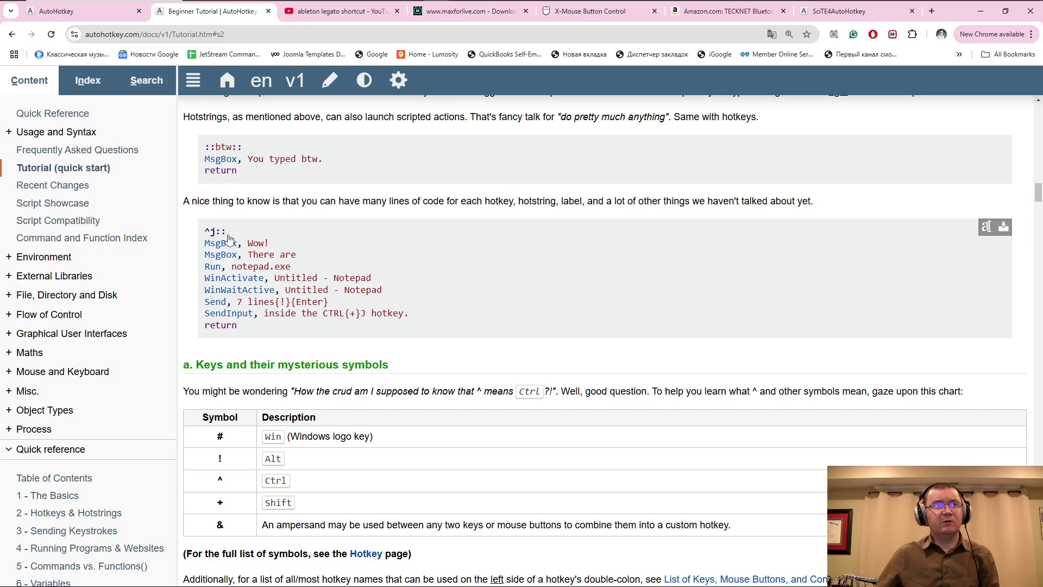
drag(206, 228, 234, 232)
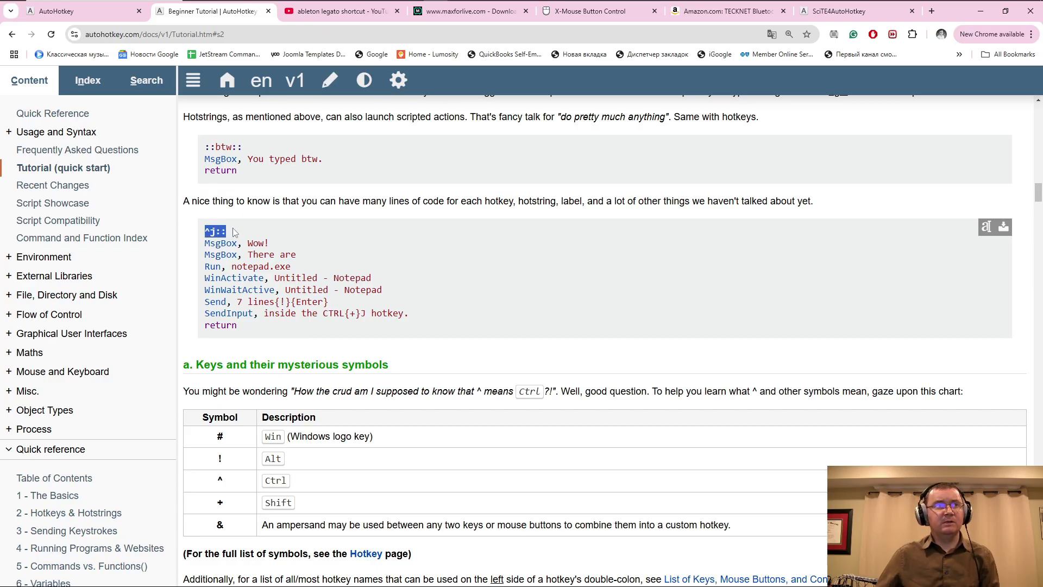
click(213, 250)
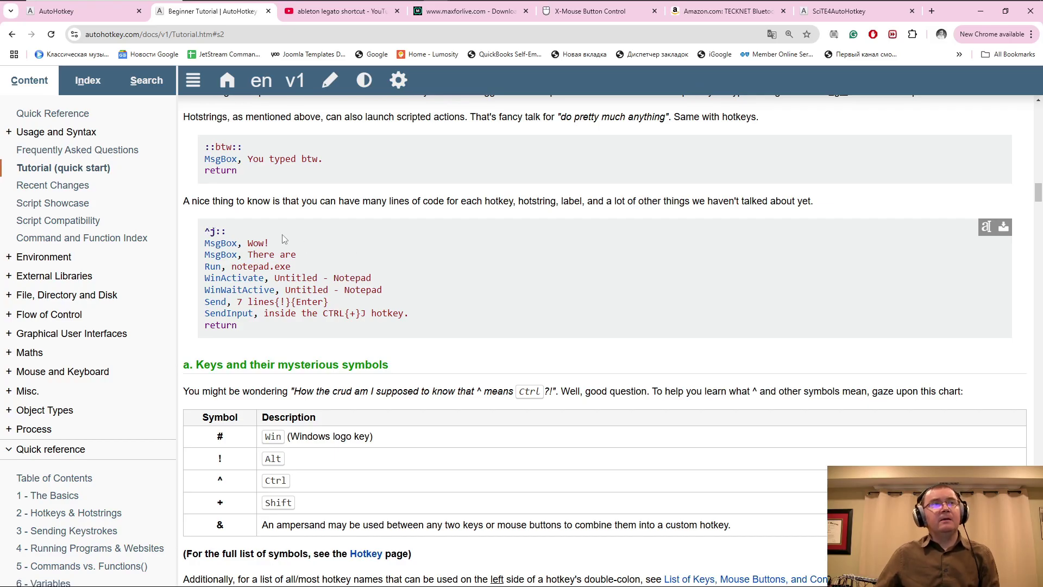
drag(210, 233, 201, 237)
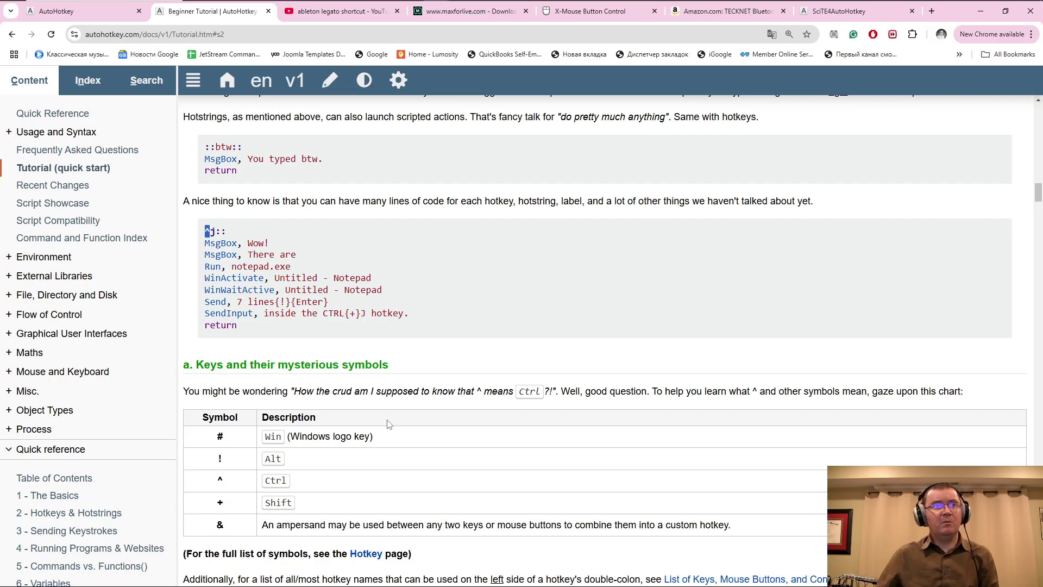
scroll(336, 421, down, 3)
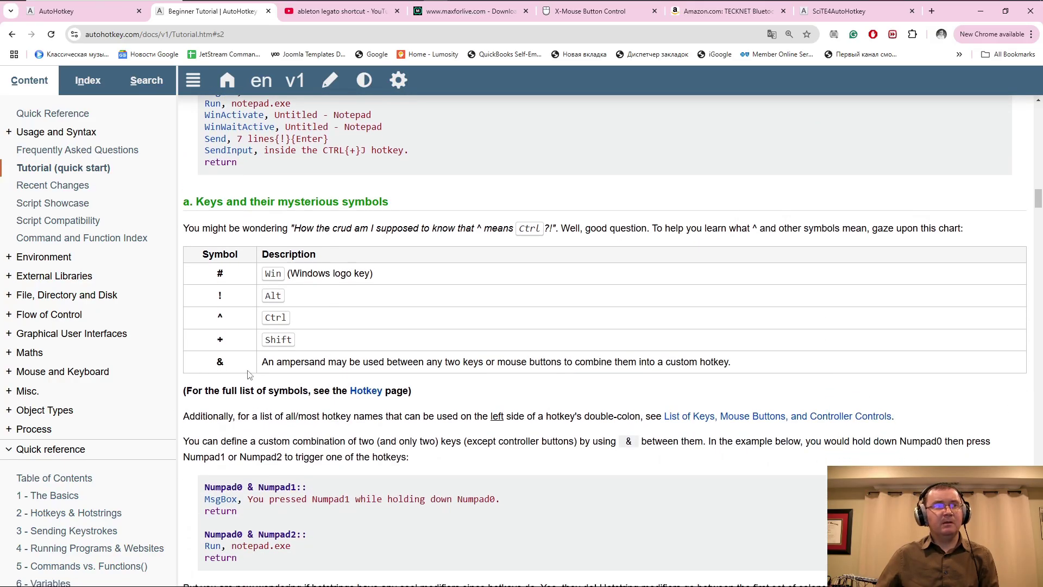
scroll(253, 250, up, 2)
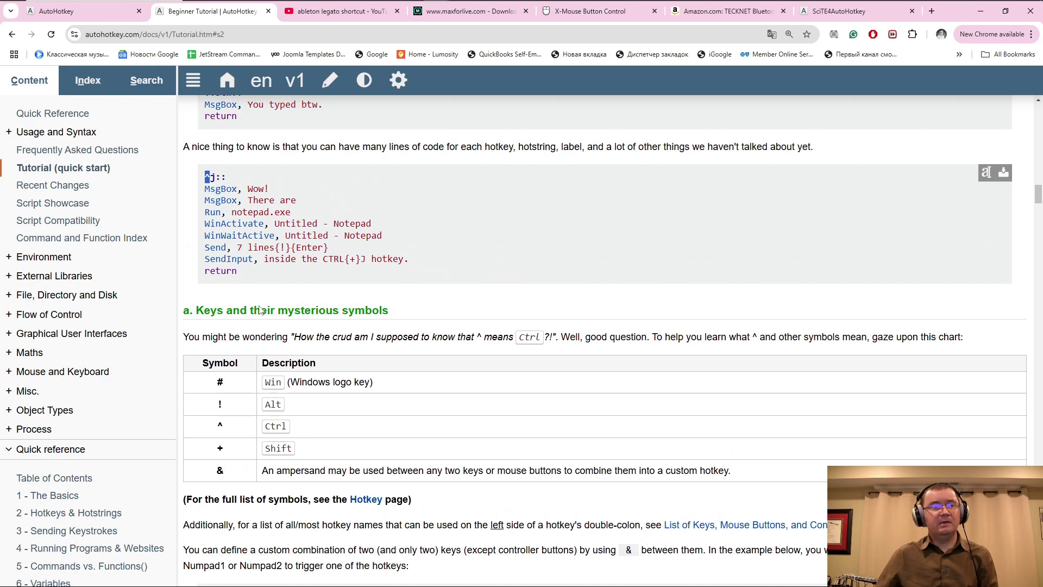
scroll(231, 433, down, 1)
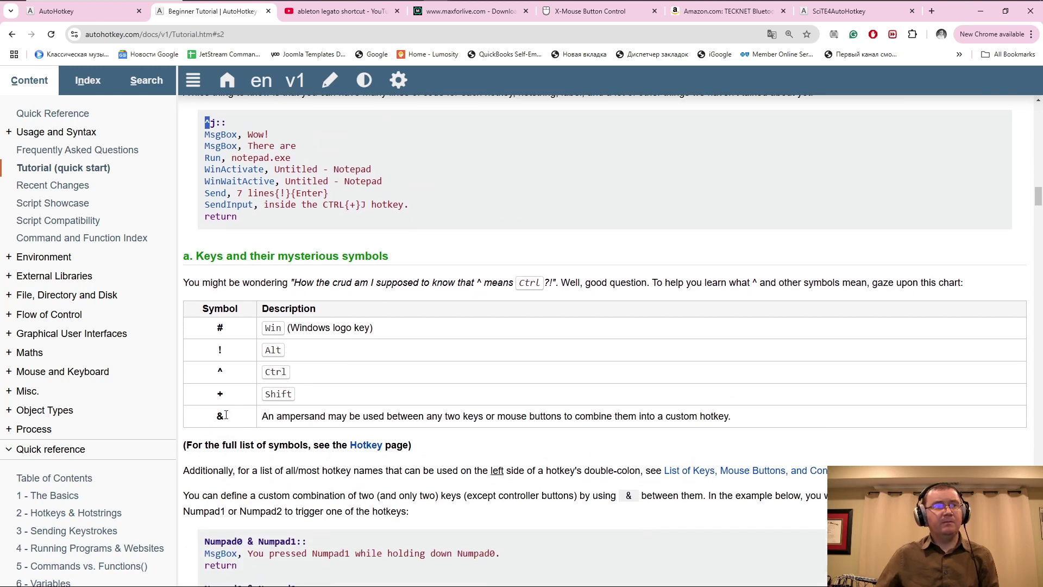
Step: Examine the ampersand symbol and the Numpad0 & Numpad1 combination example in the tutorial, and look again at the ^j:: example
double_click(221, 417)
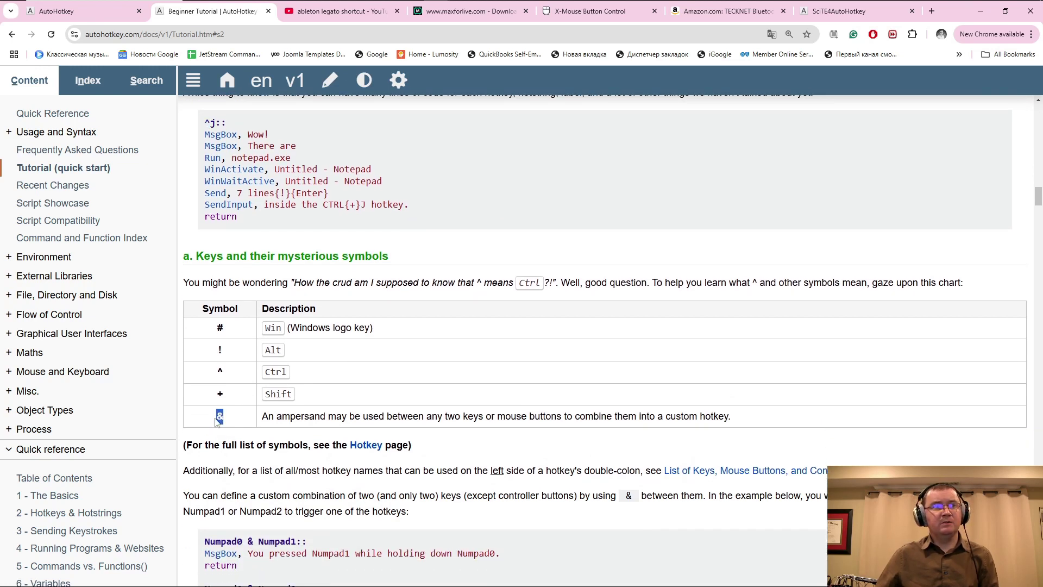
scroll(219, 424, down, 2)
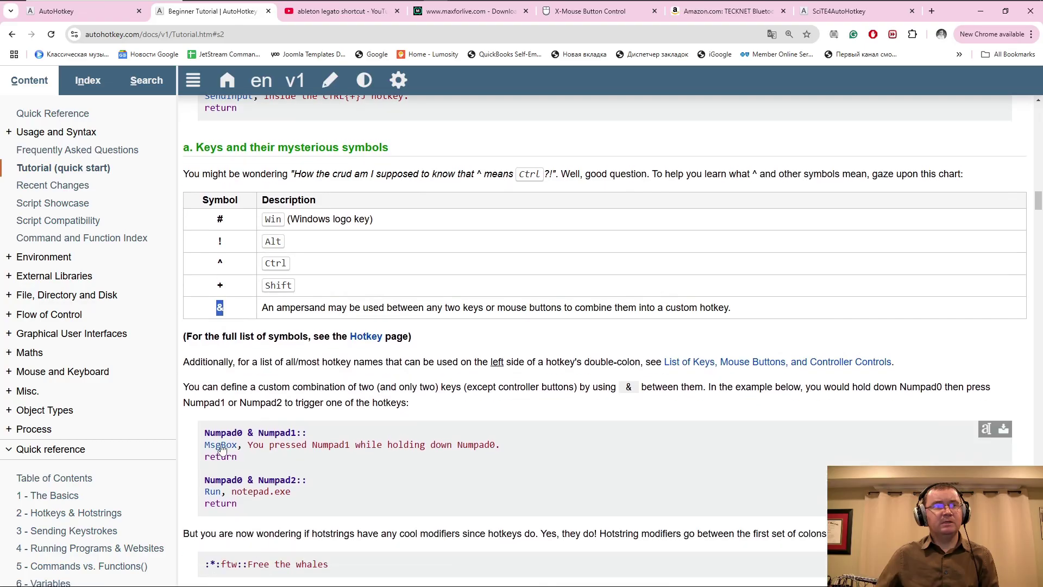
drag(206, 433, 312, 435)
click(289, 449)
drag(206, 433, 286, 433)
scroll(255, 477, down, 4)
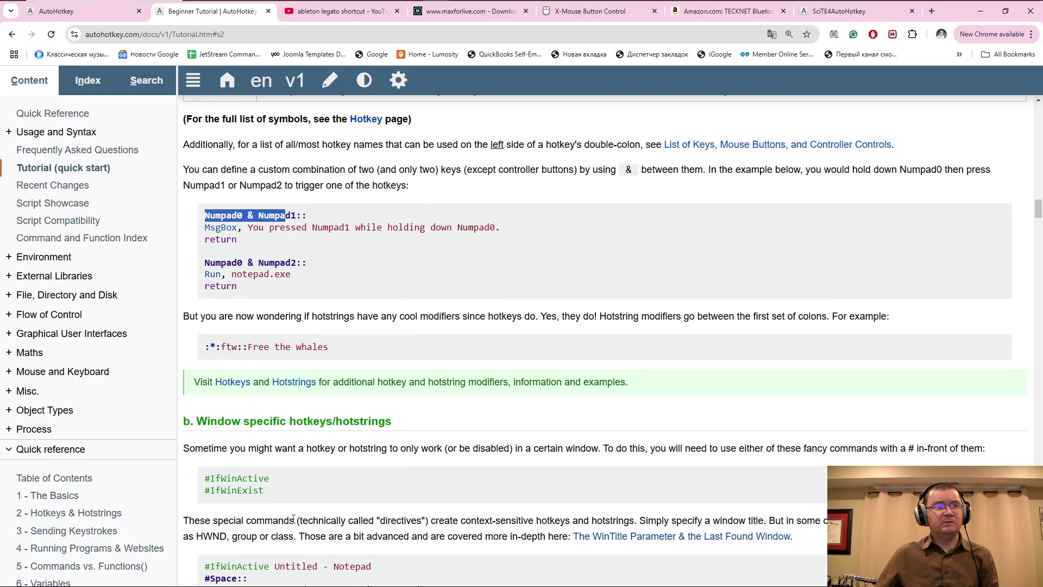
scroll(289, 503, down, 1)
scroll(326, 466, up, 8)
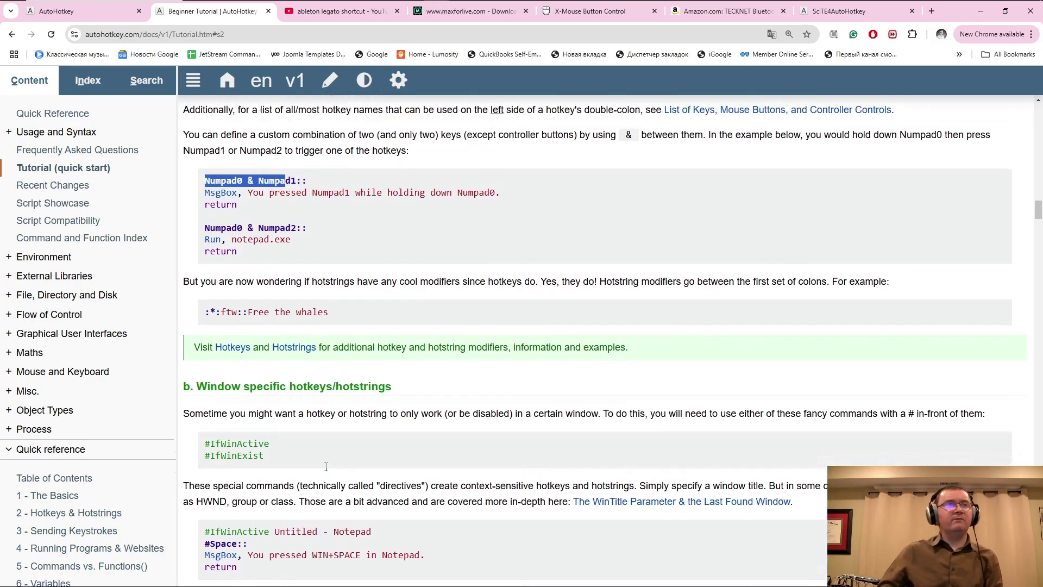
scroll(220, 300, up, 3)
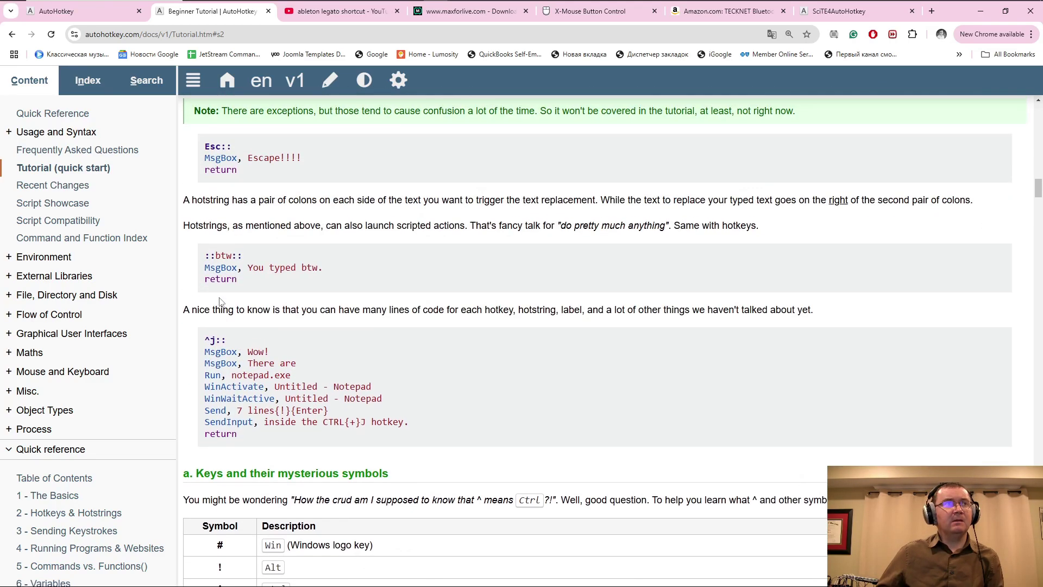
drag(205, 340, 229, 343)
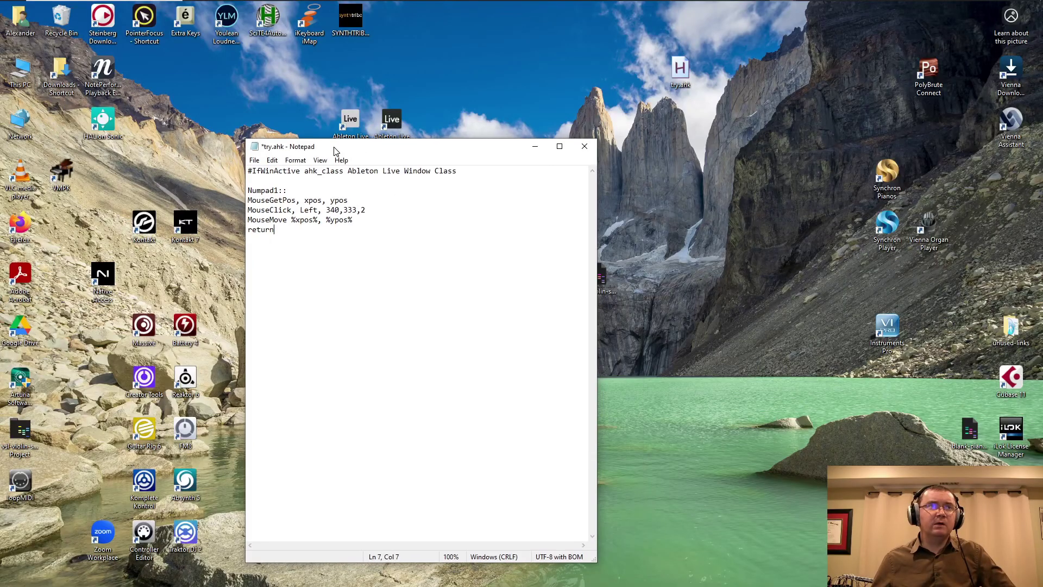
Step: Save the script in try.ahk and close its Notepad window
click(254, 159)
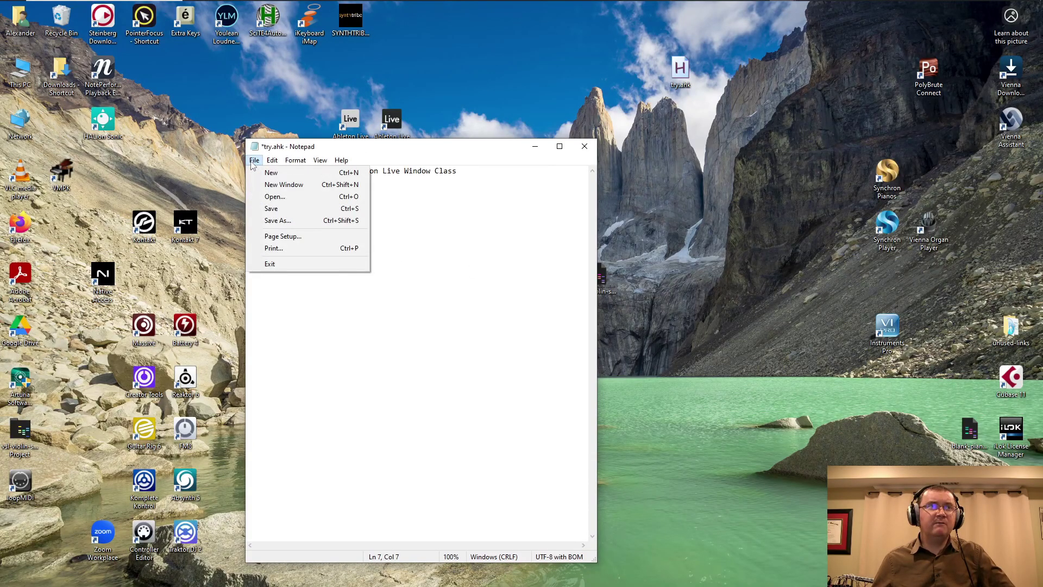
click(272, 209)
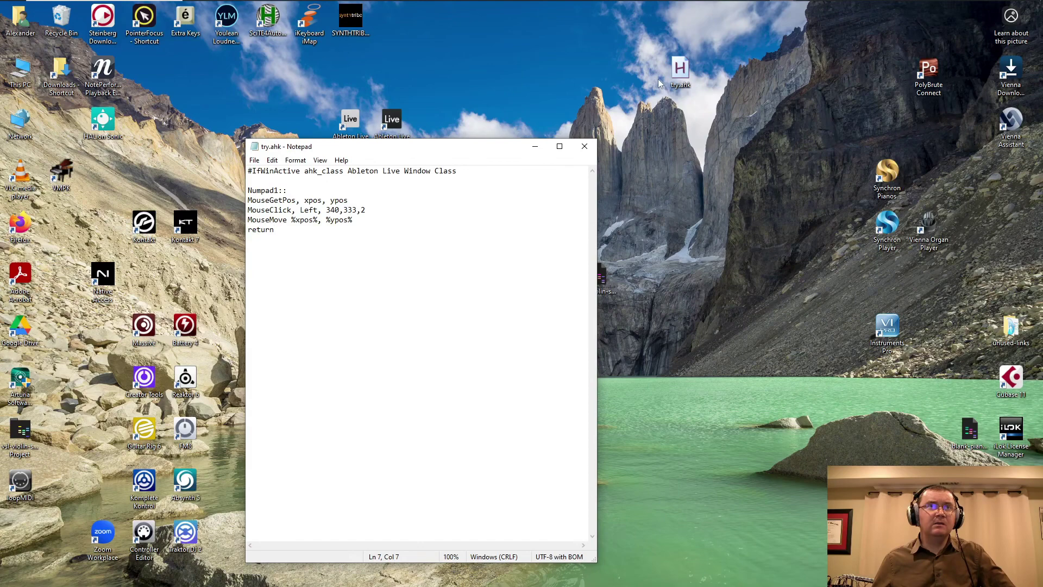
click(584, 147)
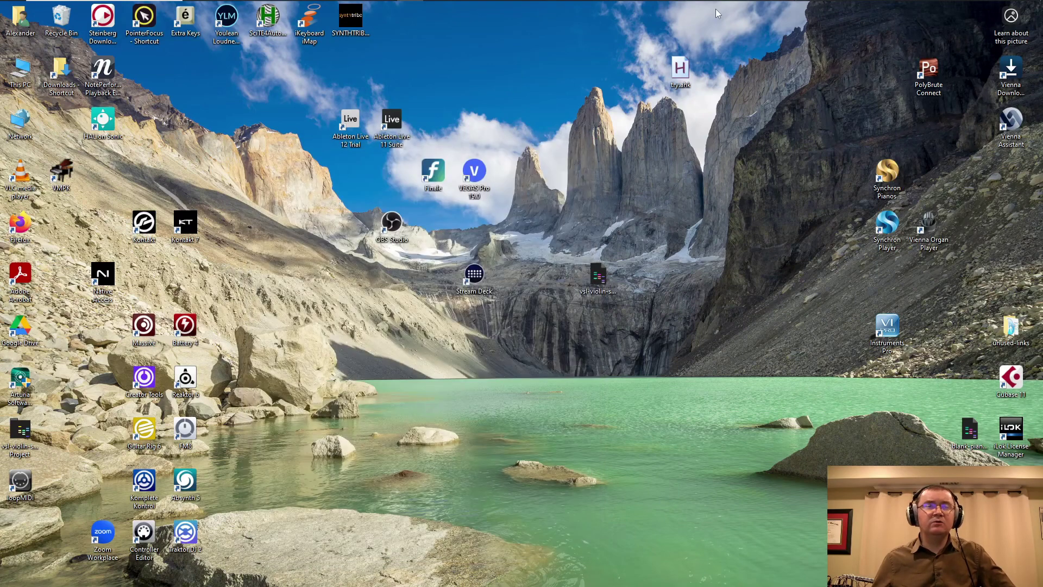
Step: Check the hidden system tray icons for AutoHotkey scripts that are already running
mouse_move(887, 5)
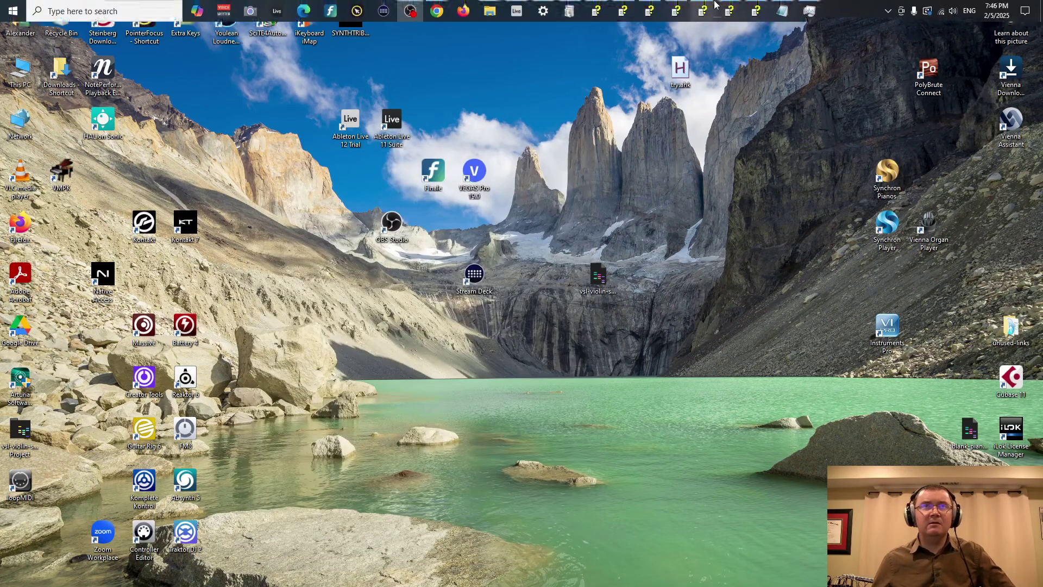
click(888, 11)
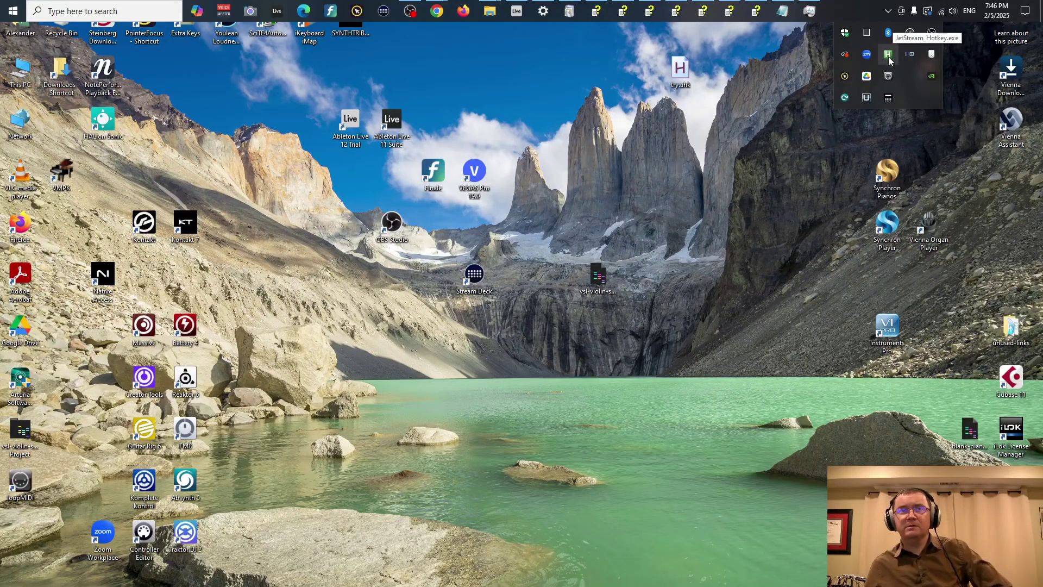
click(932, 106)
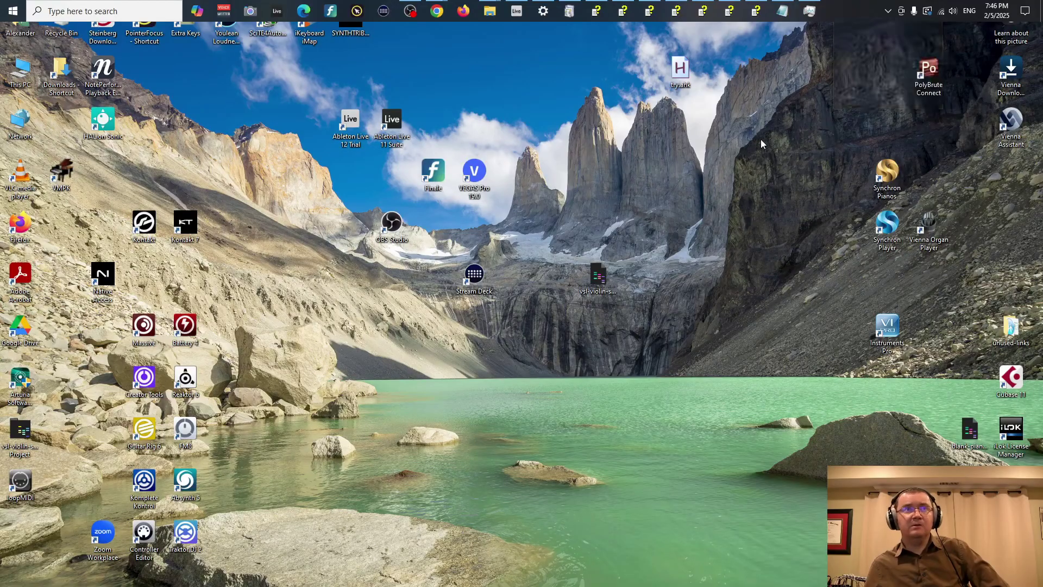
Step: Run the try.ahk script from the desktop and check the hidden system tray icons for it
click(689, 75)
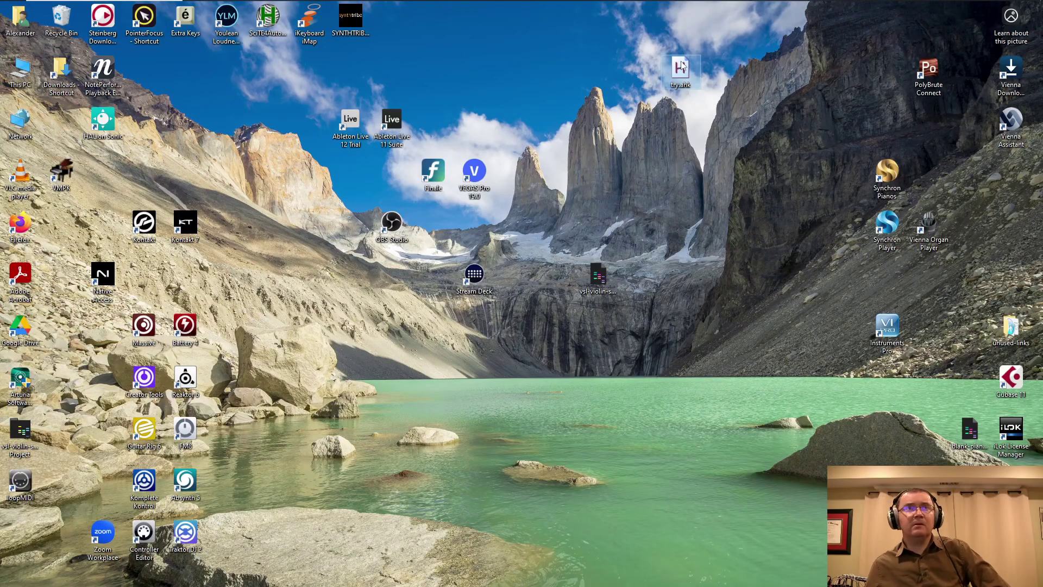
click(887, 11)
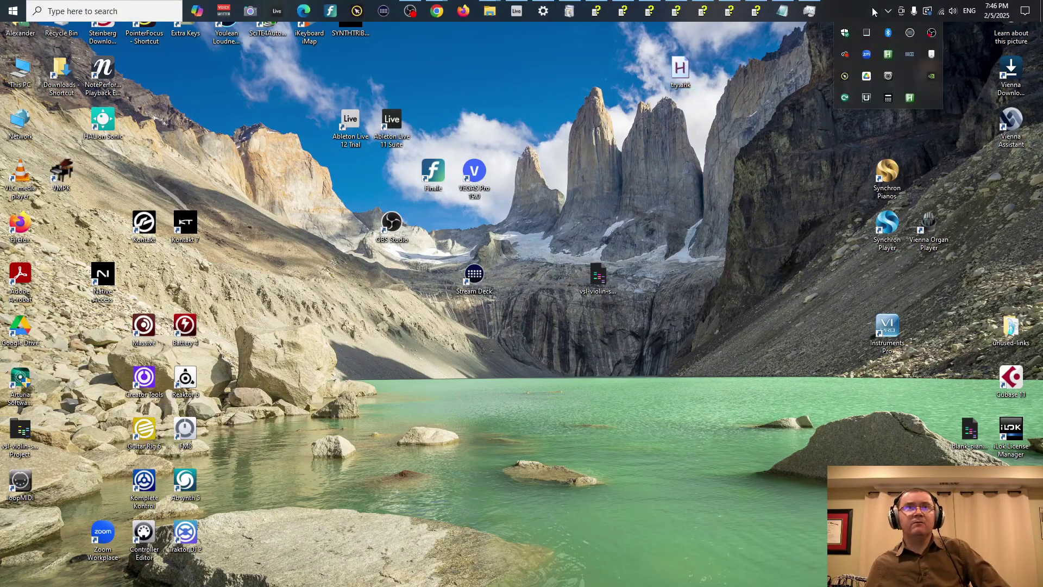
click(917, 98)
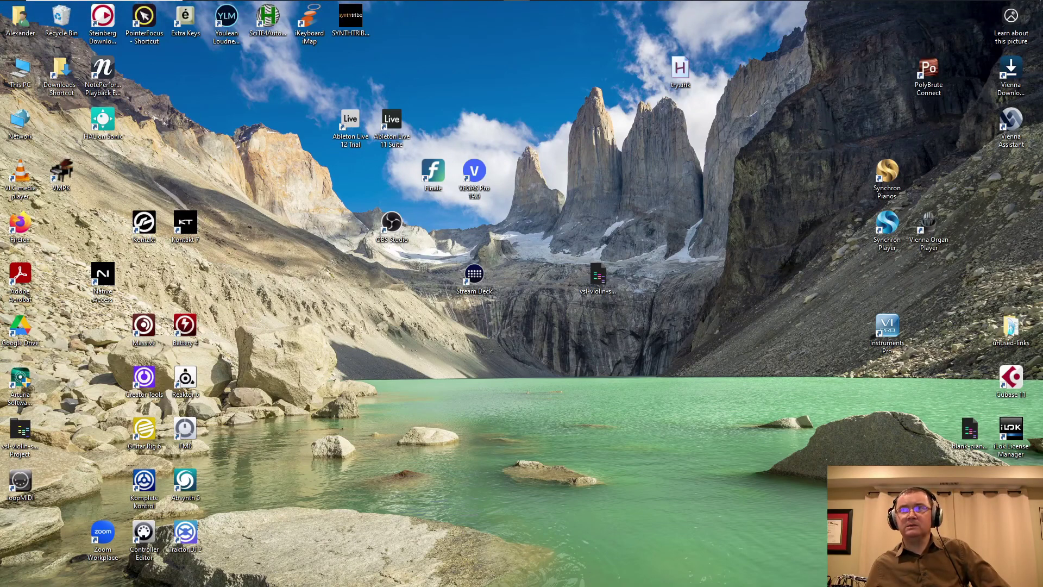
Step: In Ableton Live's MIDI editor, shorten the C2 note, select it together with the G#2 note, and apply Legato through the script's hotkey
mouse_move(787, 4)
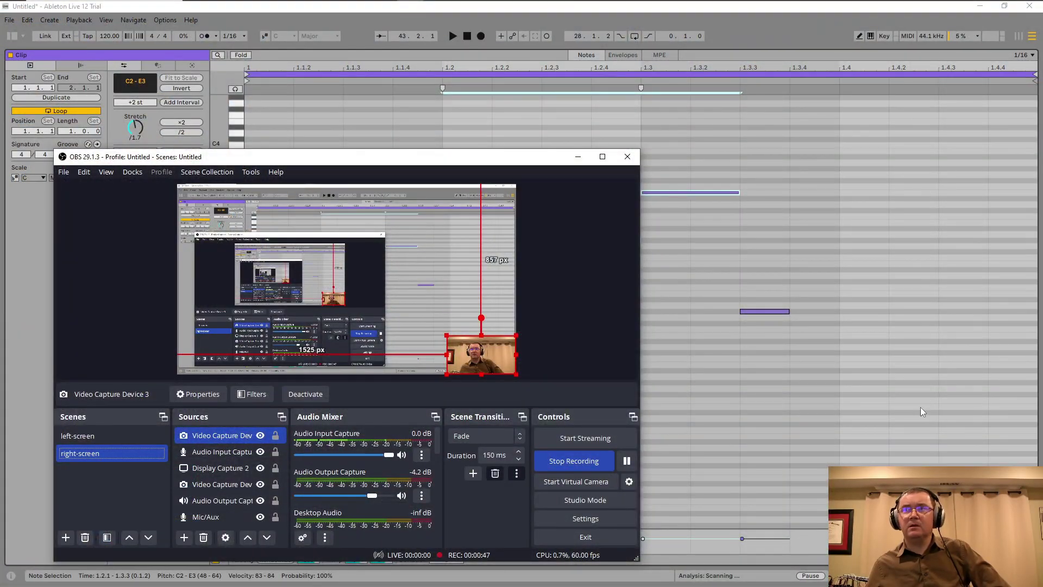
click(921, 407)
drag(503, 171, 666, 299)
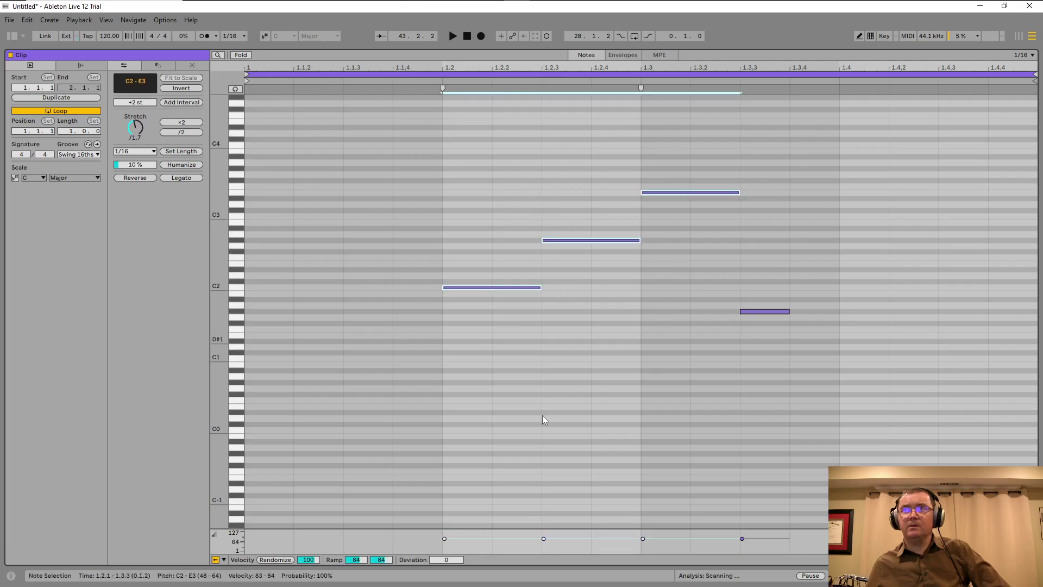
drag(494, 210, 559, 323)
drag(541, 288, 505, 287)
drag(486, 180, 576, 353)
key(ctrl+l)
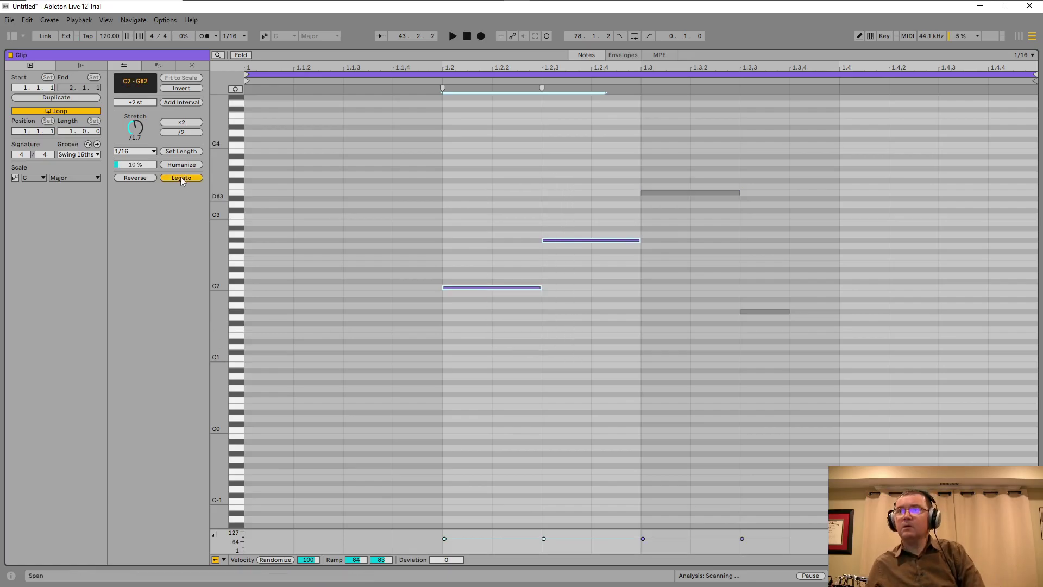
drag(487, 189, 613, 351)
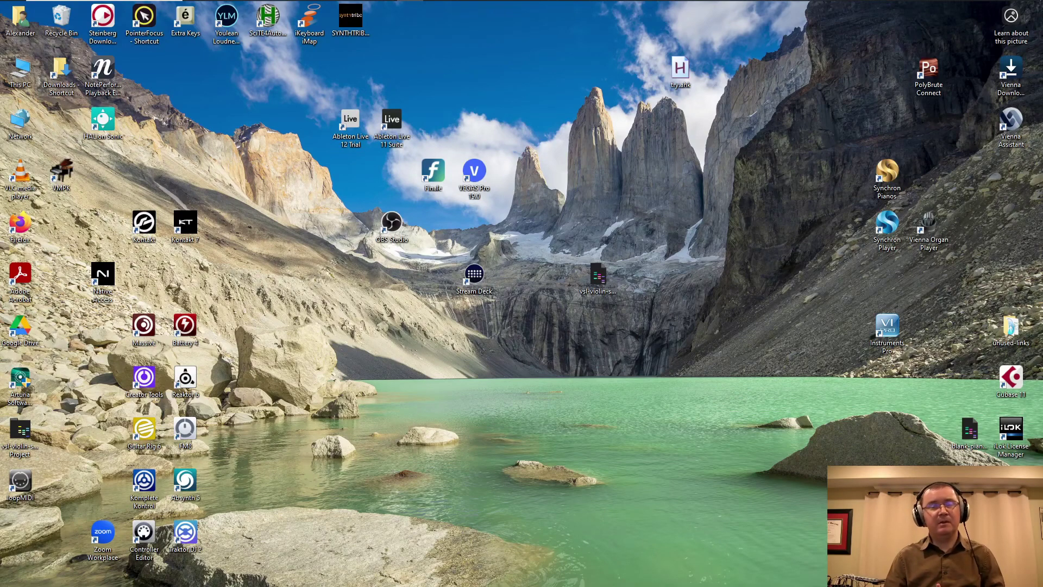
Step: Compile try.ahk into the executable try.exe and place it directly below the script's icon on the desktop
right_click(679, 68)
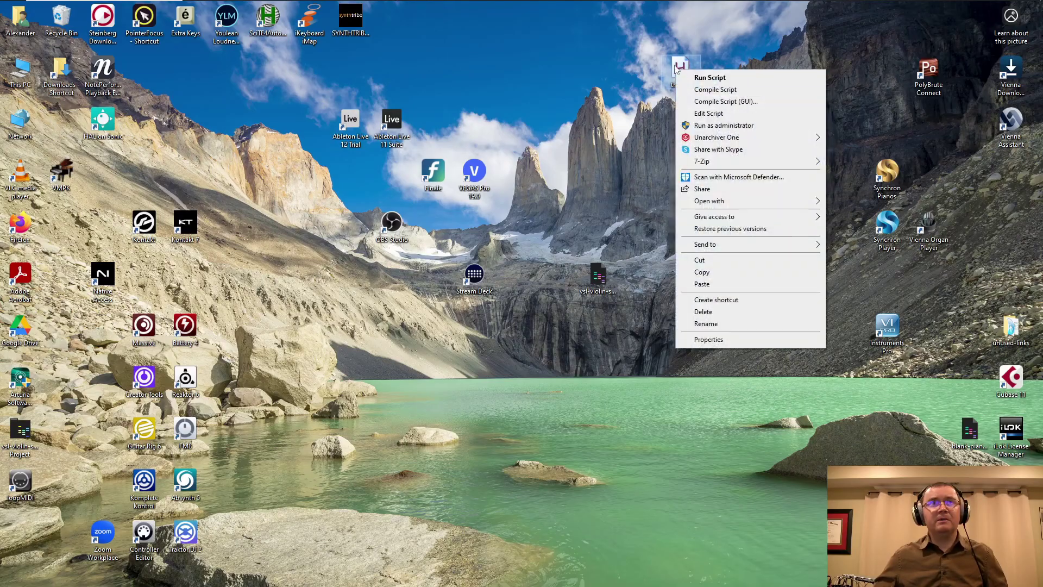
click(753, 90)
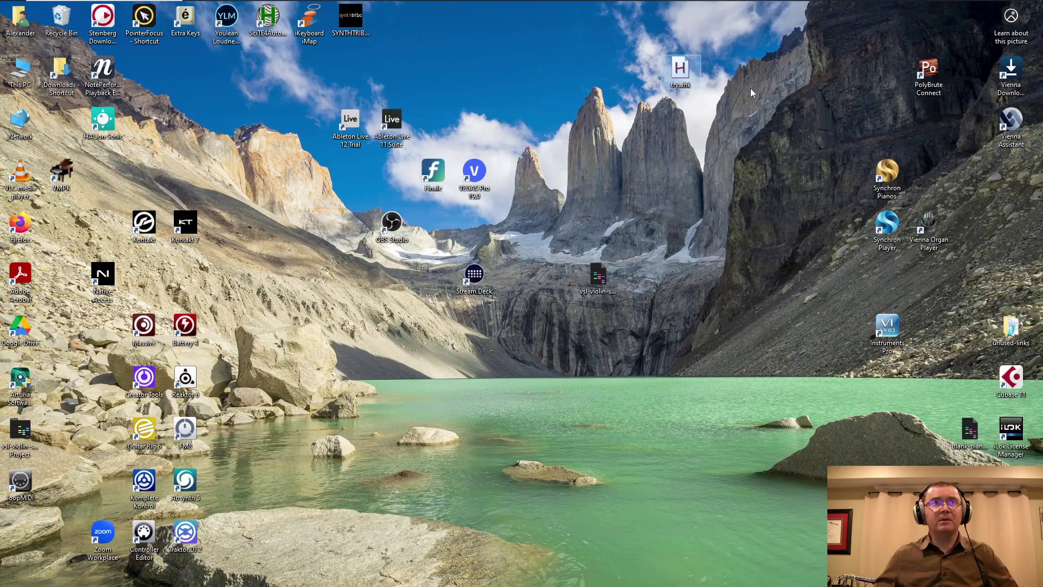
right_click(685, 65)
click(546, 130)
mouse_move(21, 532)
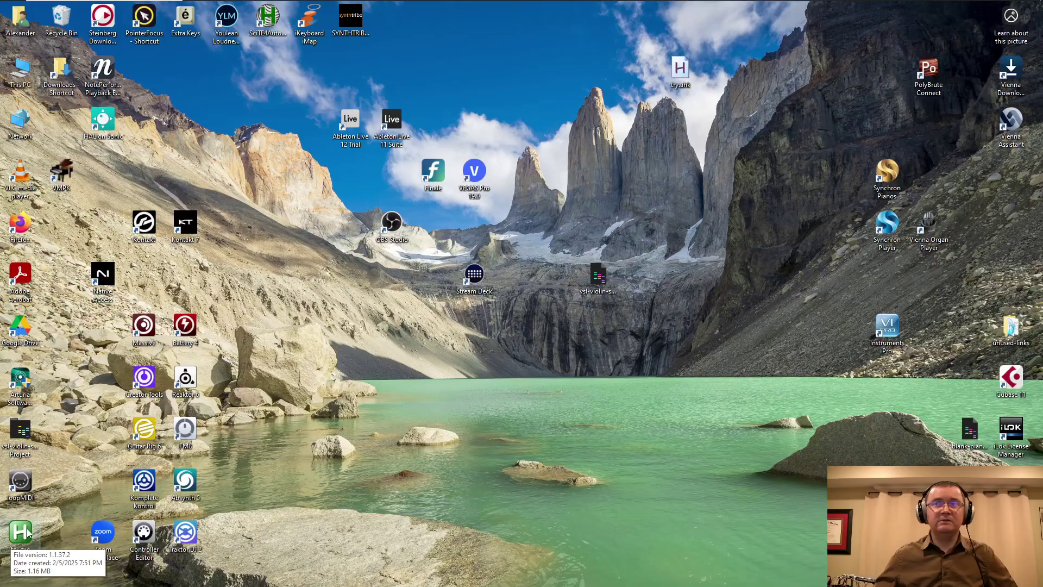
drag(28, 535, 685, 120)
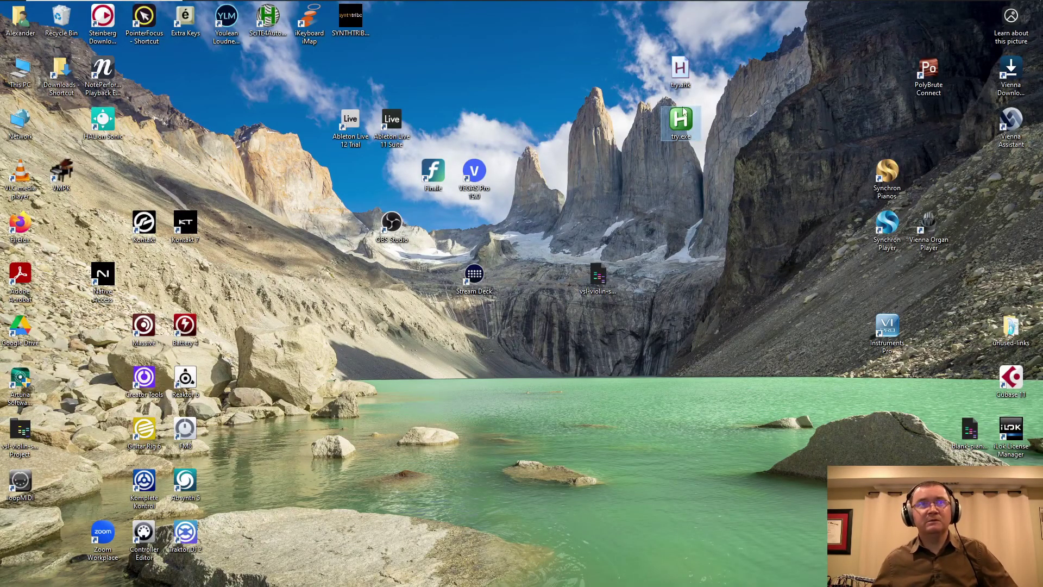
Step: Move the try.exe icon one column away from try.ahk on the desktop and deselect it
mouse_move(682, 132)
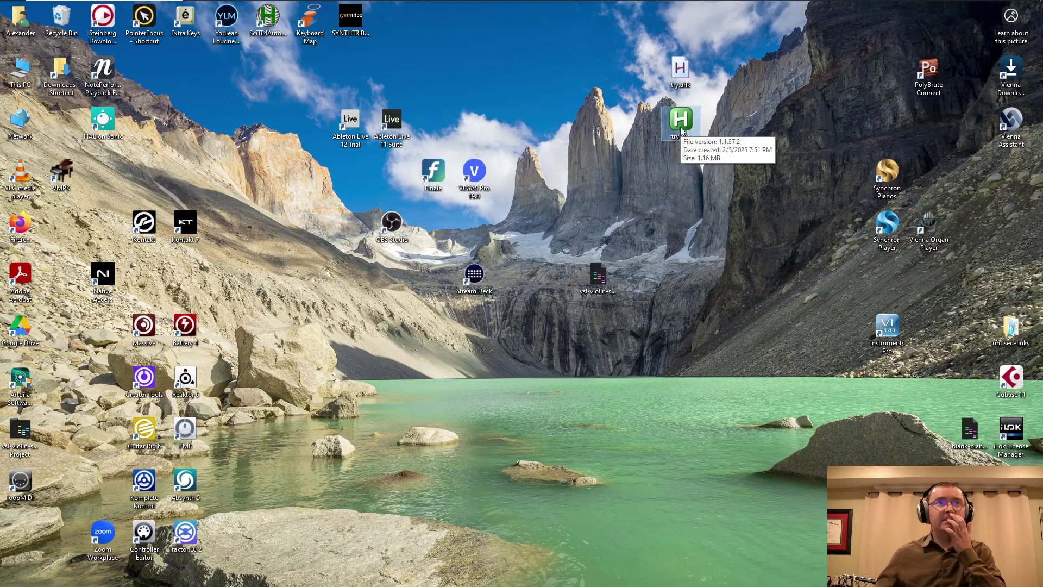
mouse_move(683, 72)
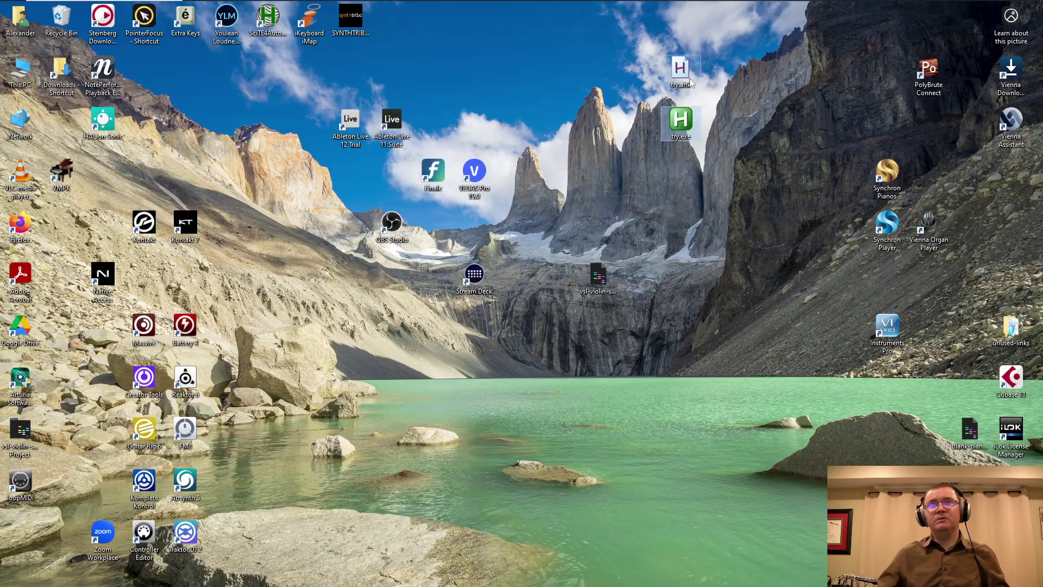
drag(683, 122, 712, 120)
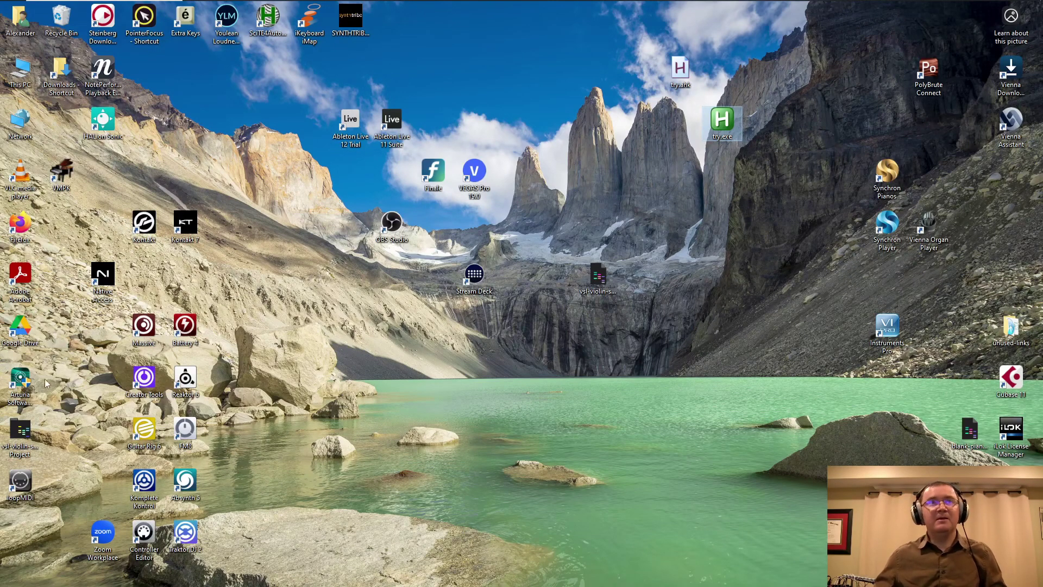
mouse_move(724, 127)
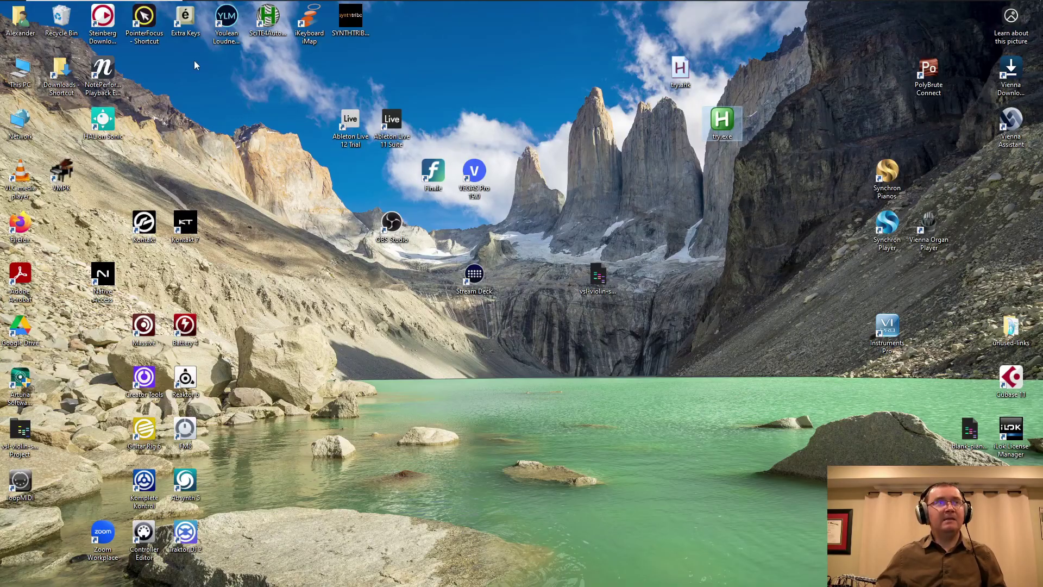
click(593, 126)
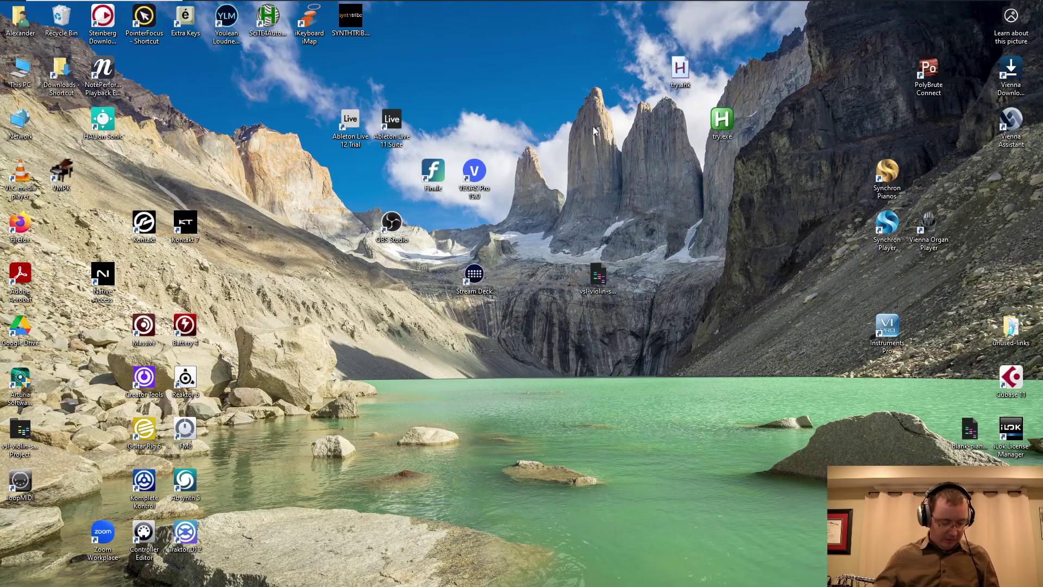
Step: Open the Windows Startup folder by running shell:startup and position its window below the try.exe icon
key(super)
key(super+r)
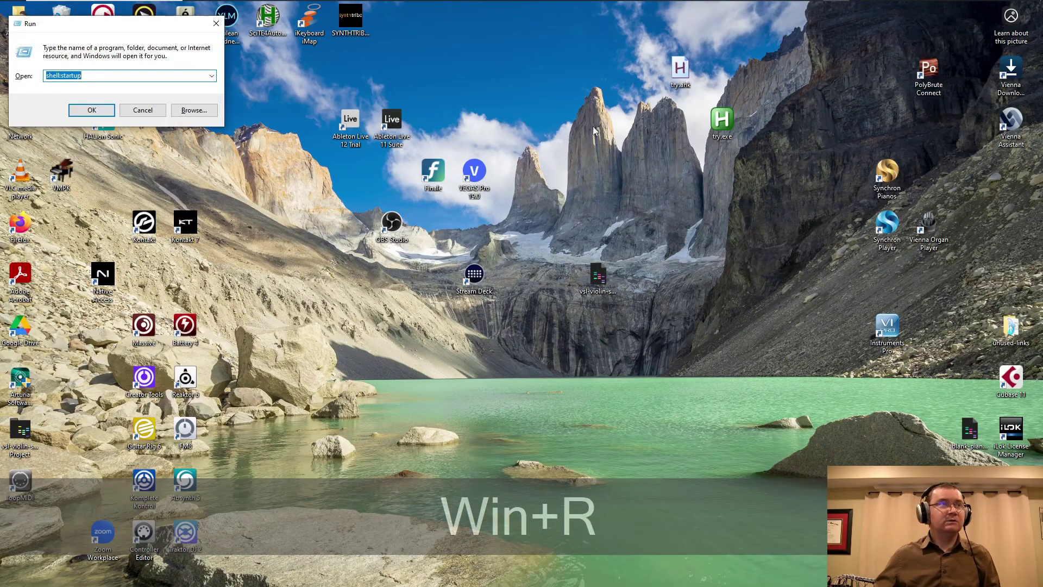
click(93, 78)
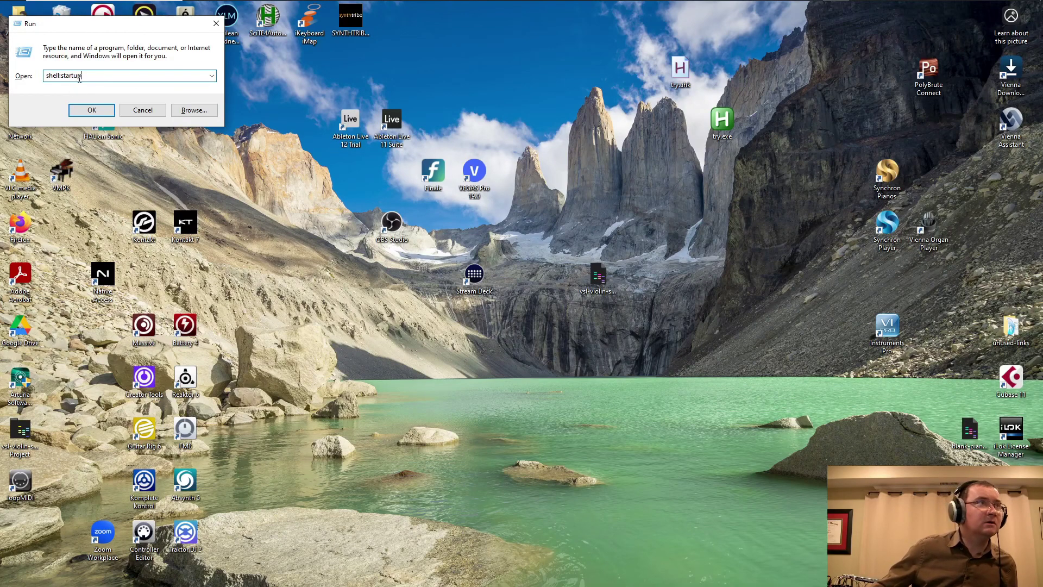
click(92, 110)
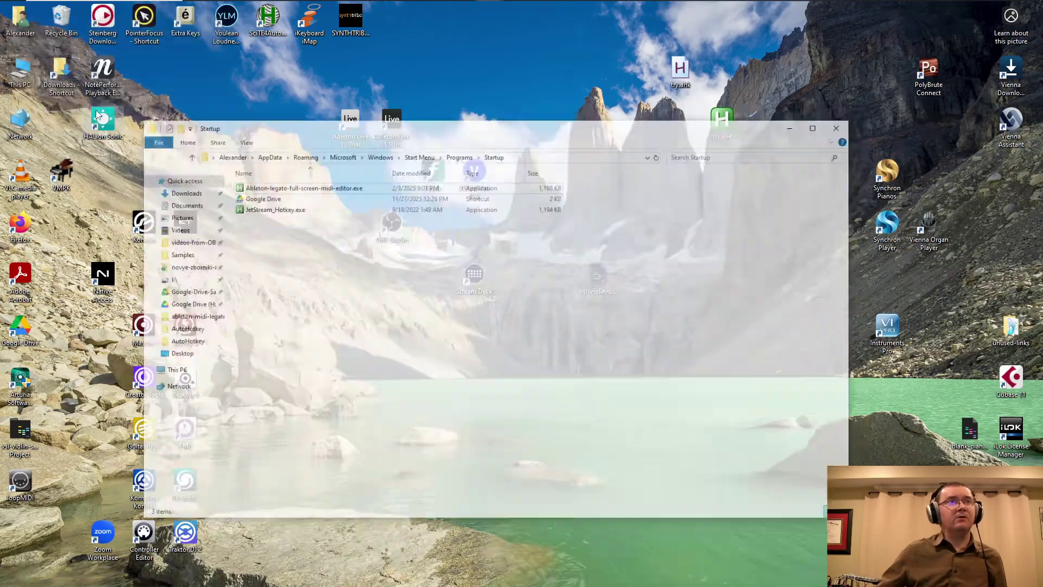
drag(396, 148, 639, 220)
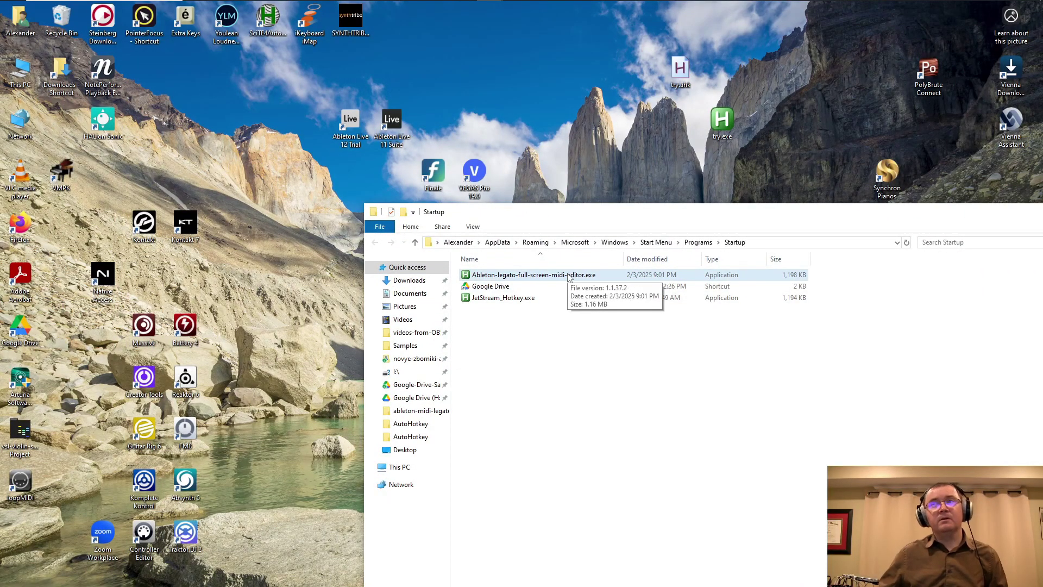
Step: Reposition the try.exe icon on the desktop just above the Startup folder window
drag(724, 124, 763, 123)
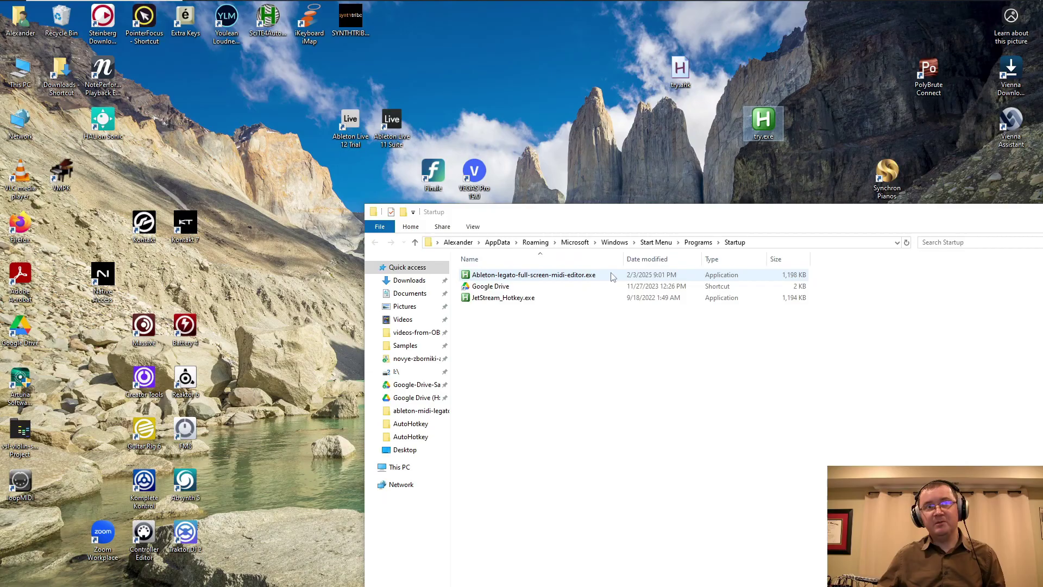
mouse_move(771, 122)
drag(767, 122, 738, 151)
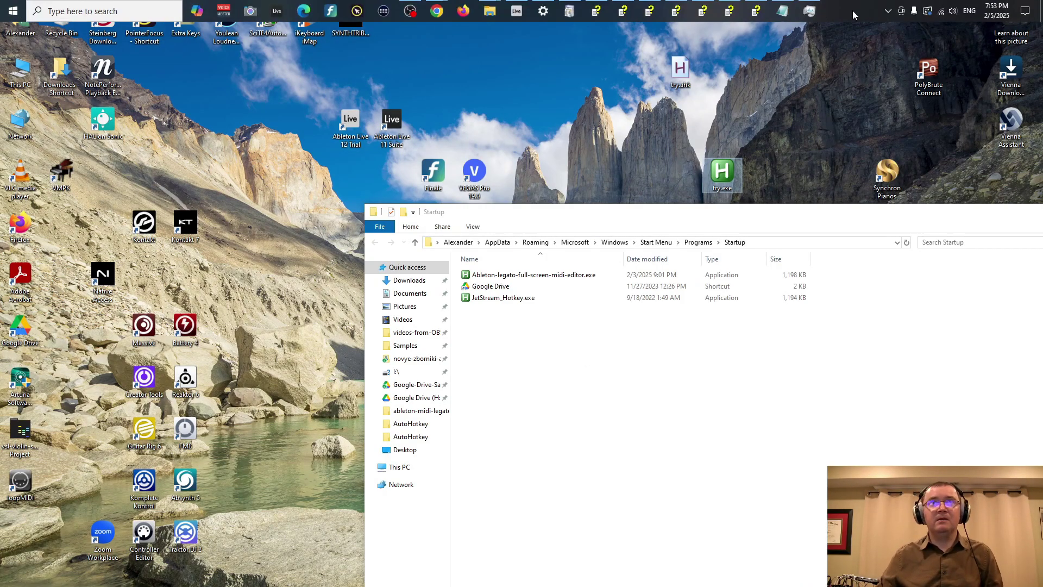
Step: Check the hidden system tray icons for running AutoHotkey scripts and move the Startup folder window so its whole contents are in view
click(888, 11)
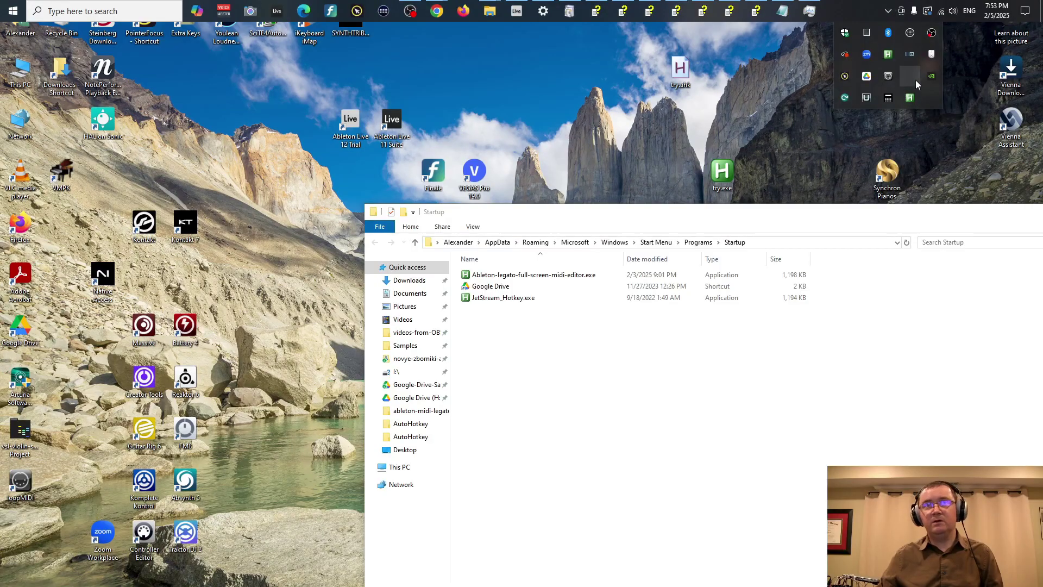
click(468, 361)
drag(592, 213, 321, 164)
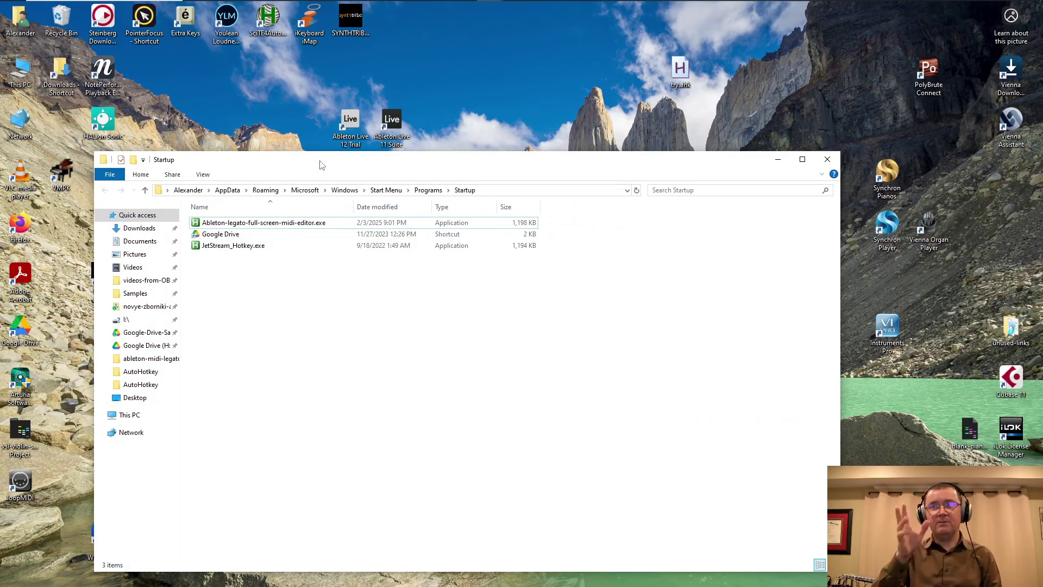
Step: Switch to Chrome and examine the product images of the TECKNET Bluetooth mouse on Amazon
key(alt+Tab)
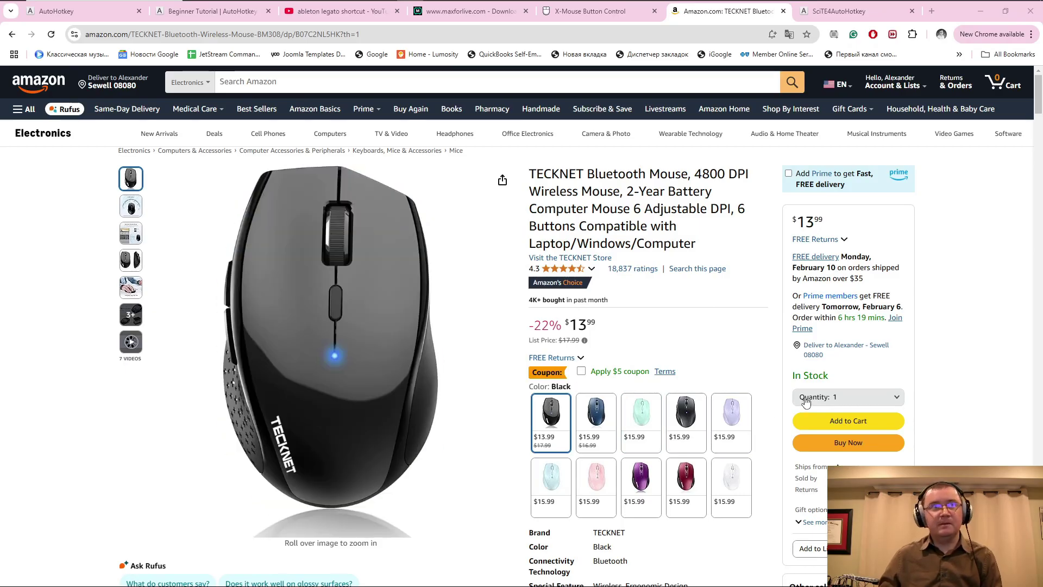
mouse_move(225, 341)
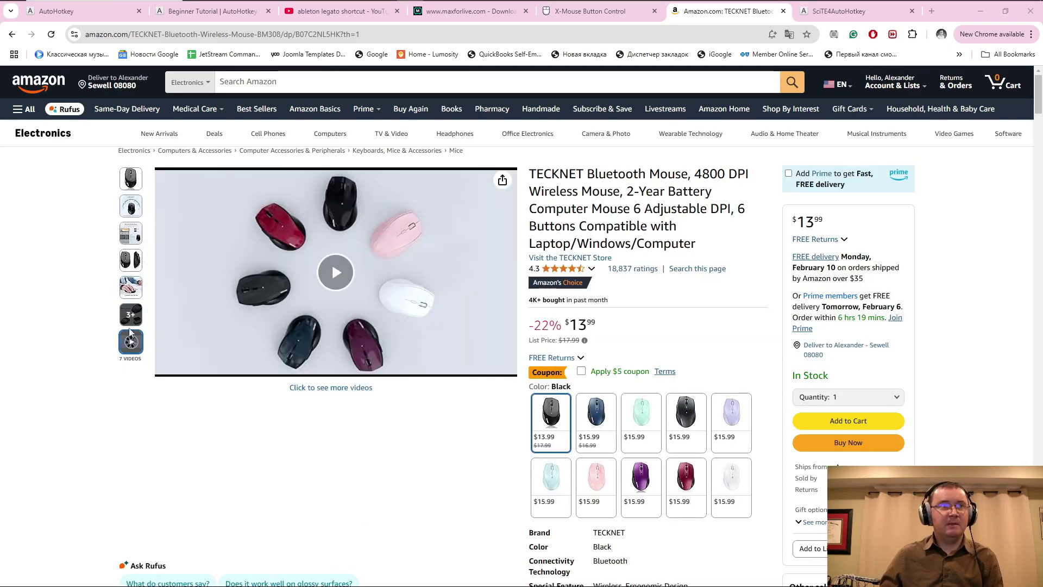
mouse_move(274, 435)
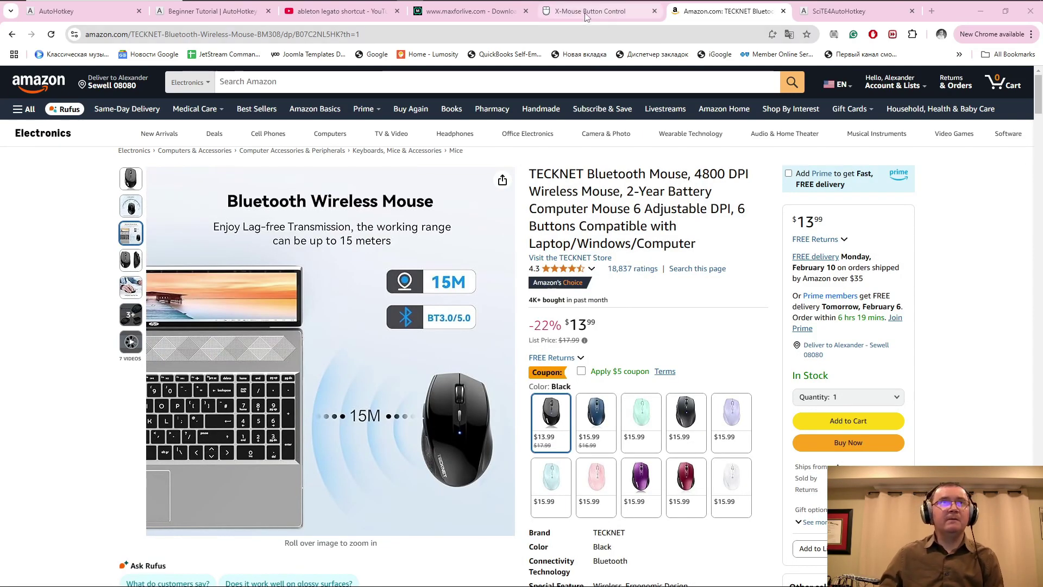
Step: Show the X-Mouse Button Control download page, open the installed program's setup and examine the Middle Button mapping for Ableton Live 12 Trial
click(590, 14)
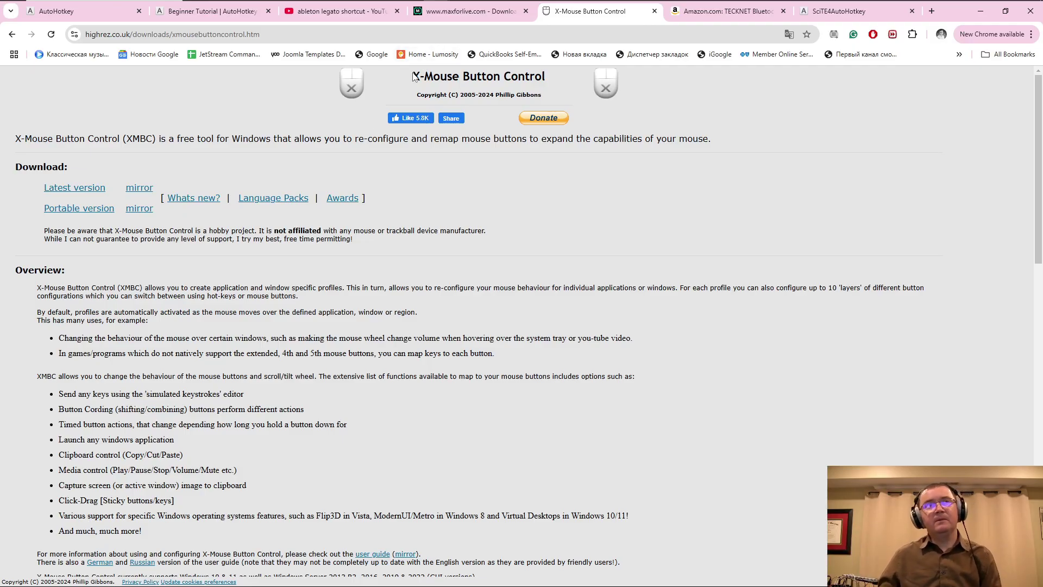
drag(413, 78, 552, 80)
mouse_move(920, 6)
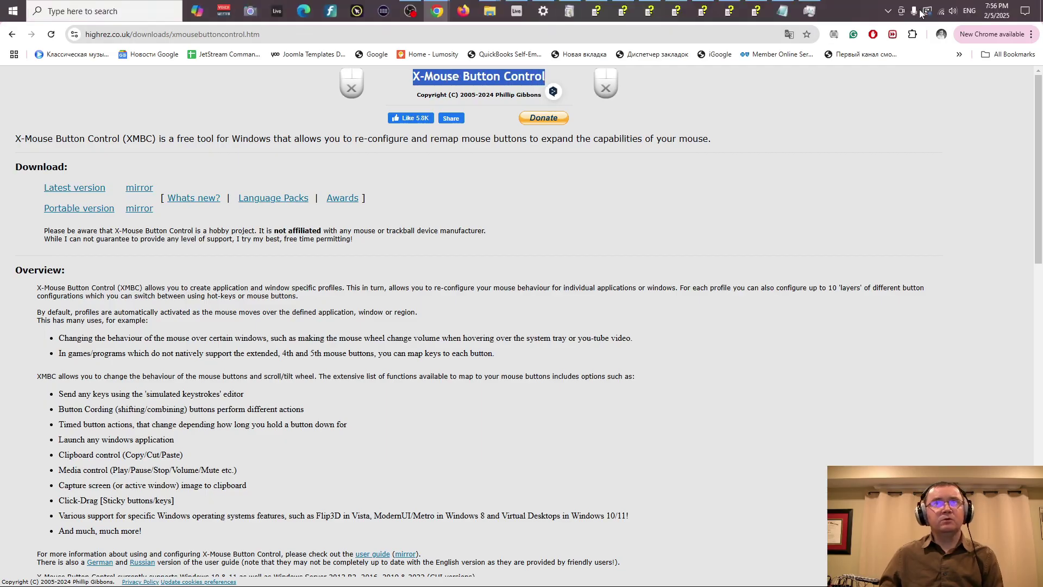
click(889, 11)
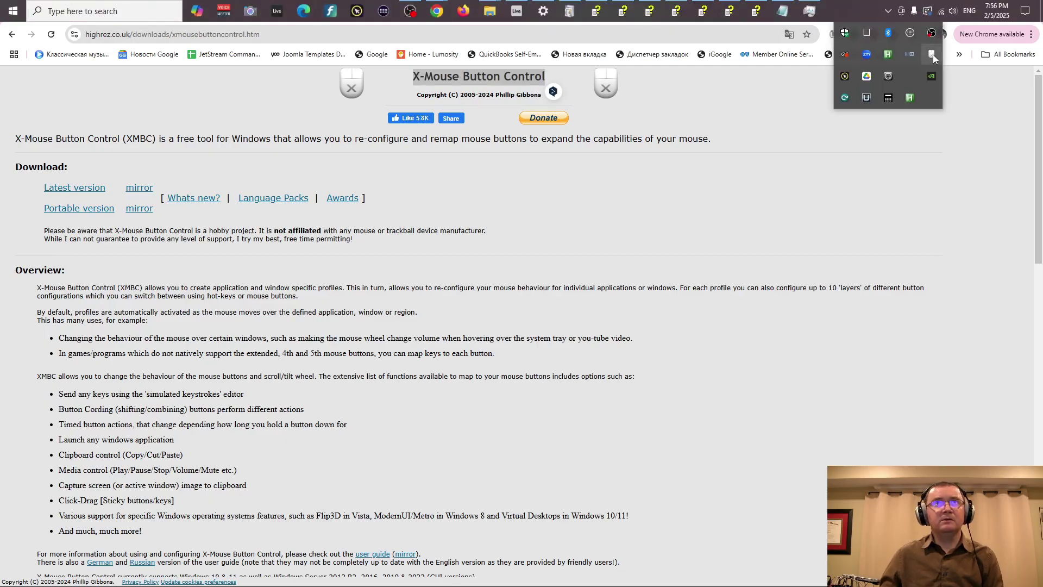
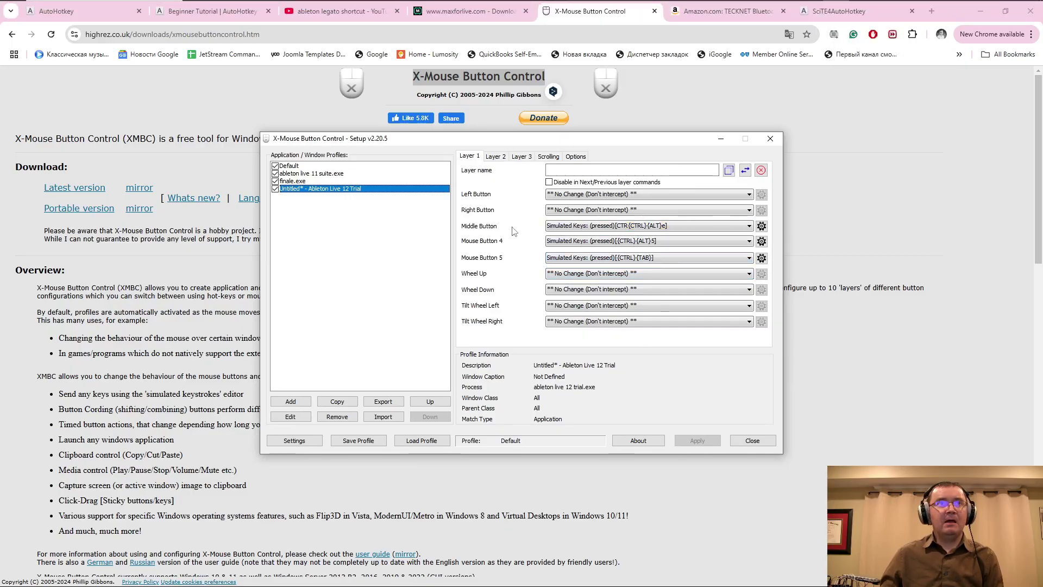
middle_click(593, 230)
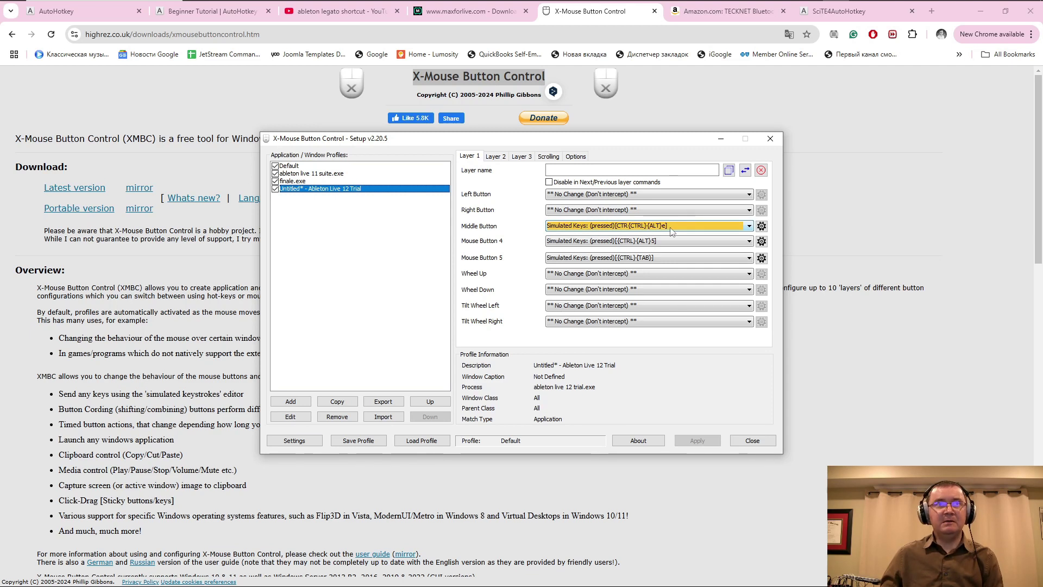
Step: Switch to Ableton Live and test the mapped shortcut by toggling the MIDI editor between its docked and full-screen views
key(d)
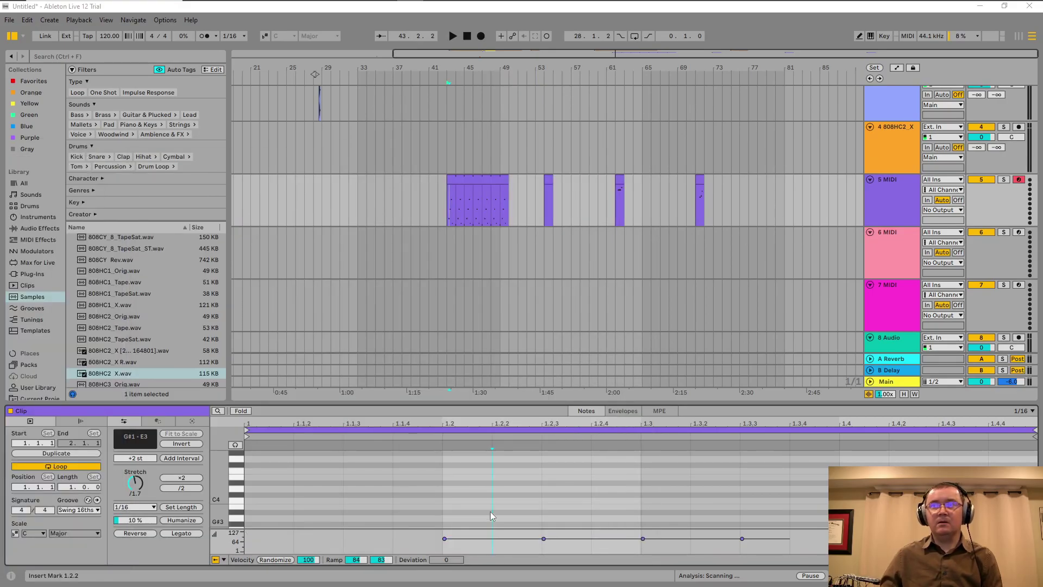
key(ctrl+alt+e)
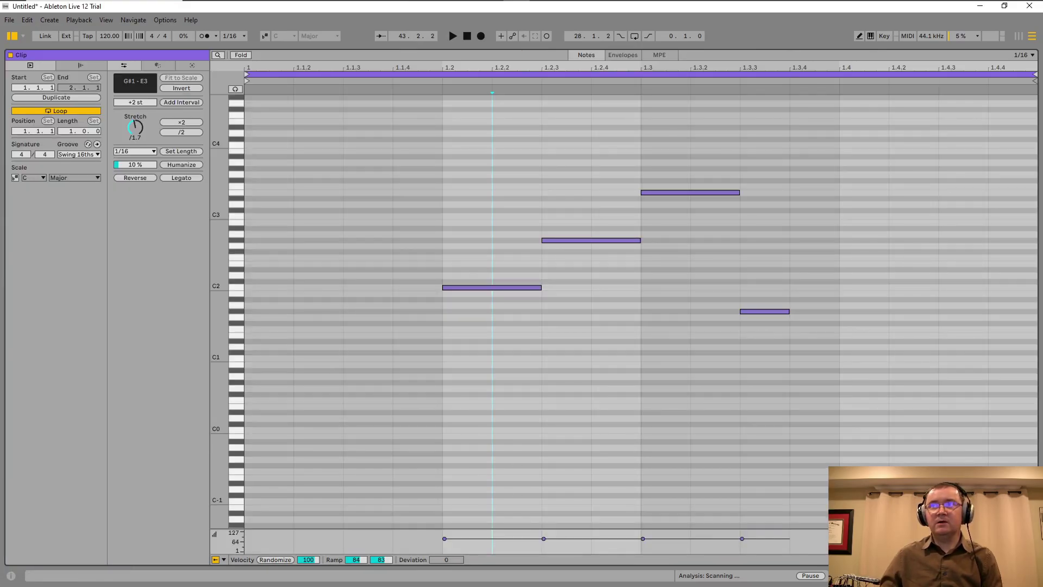
key(ctrl+alt+e)
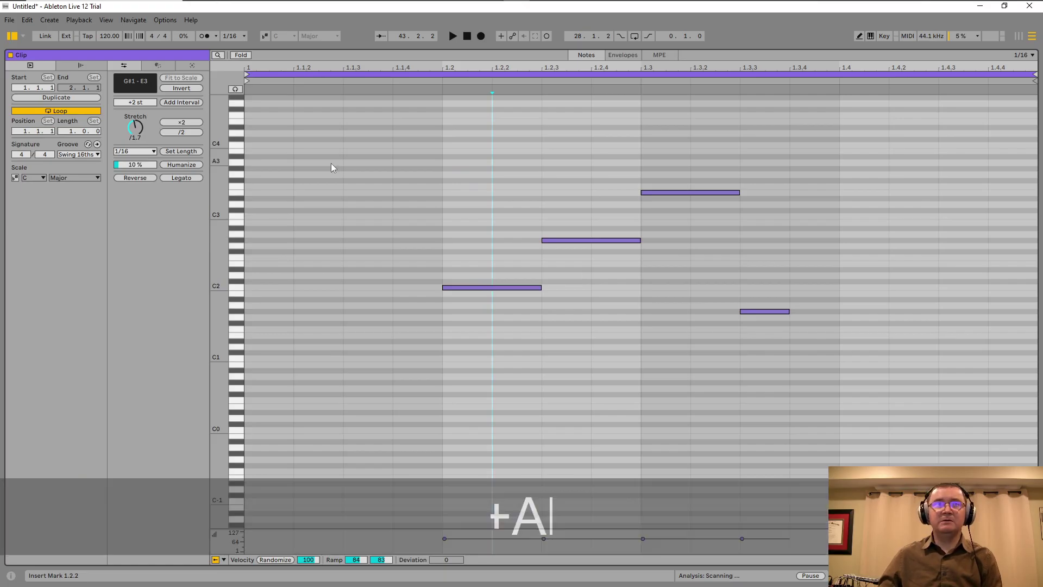
key(ctrl+alt+e)
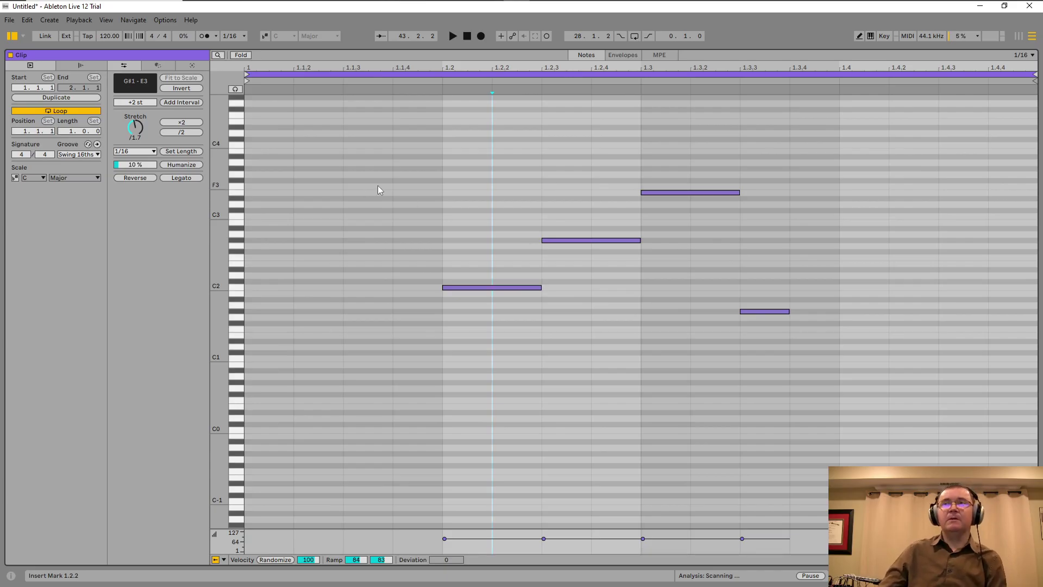
key(ctrl+alt+e)
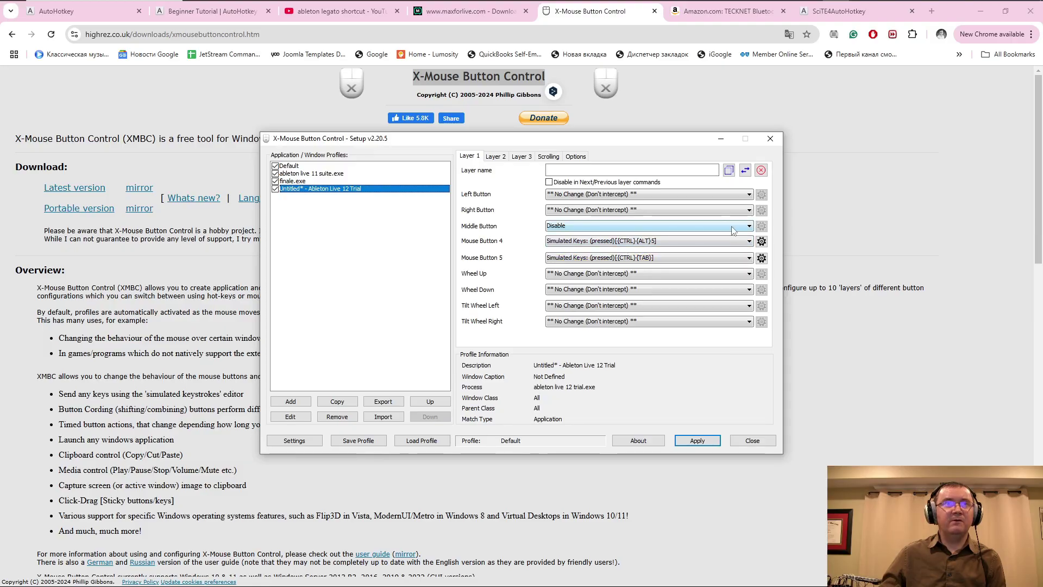
Step: In X-Mouse Button Control, examine the simulated keystrokes assigned to Mouse Button 4 and the available key tags, and close the dialog without changes
click(762, 240)
click(394, 193)
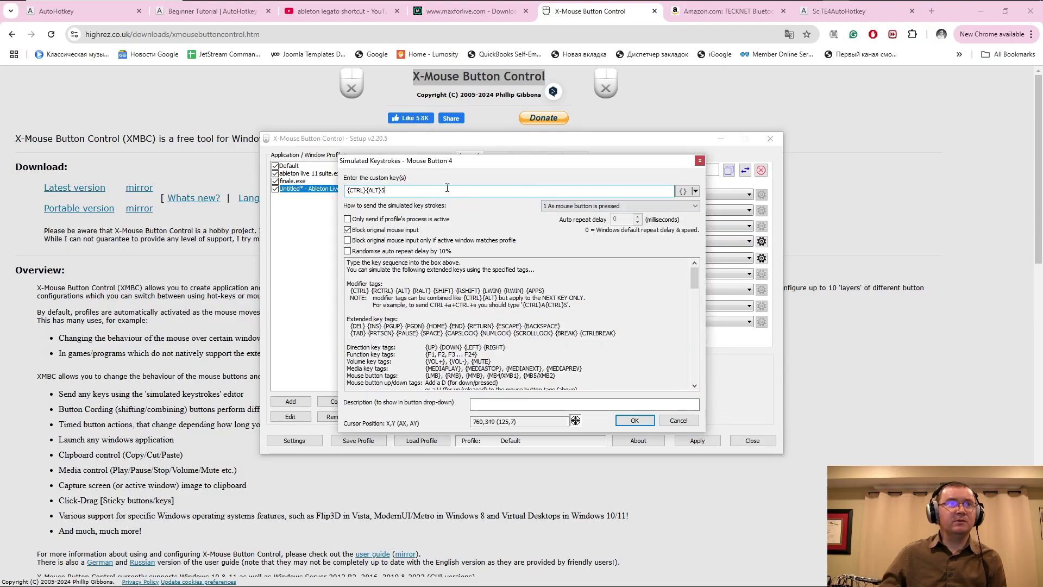
click(695, 191)
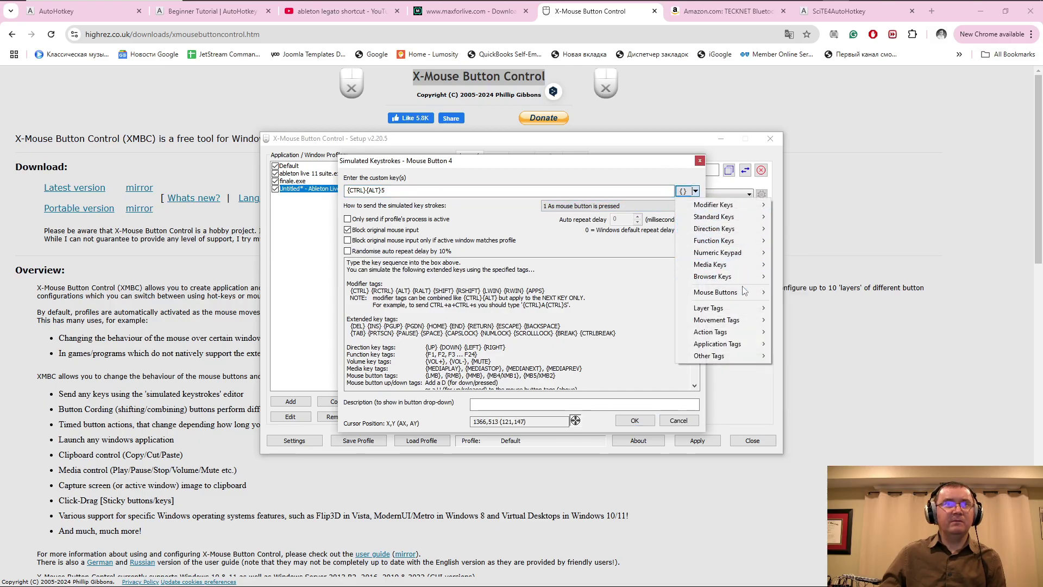
mouse_move(735, 220)
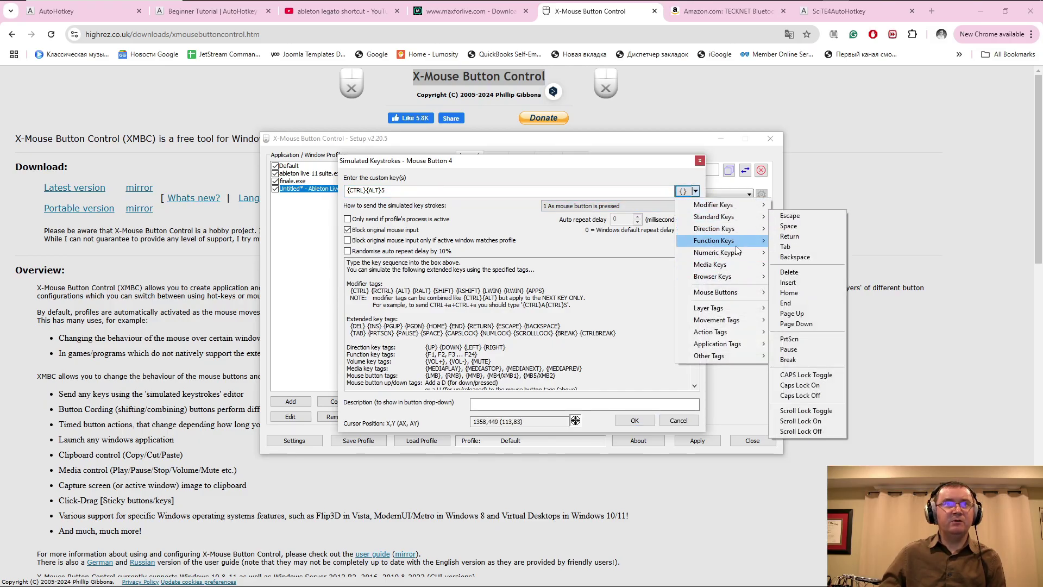
click(498, 176)
click(700, 162)
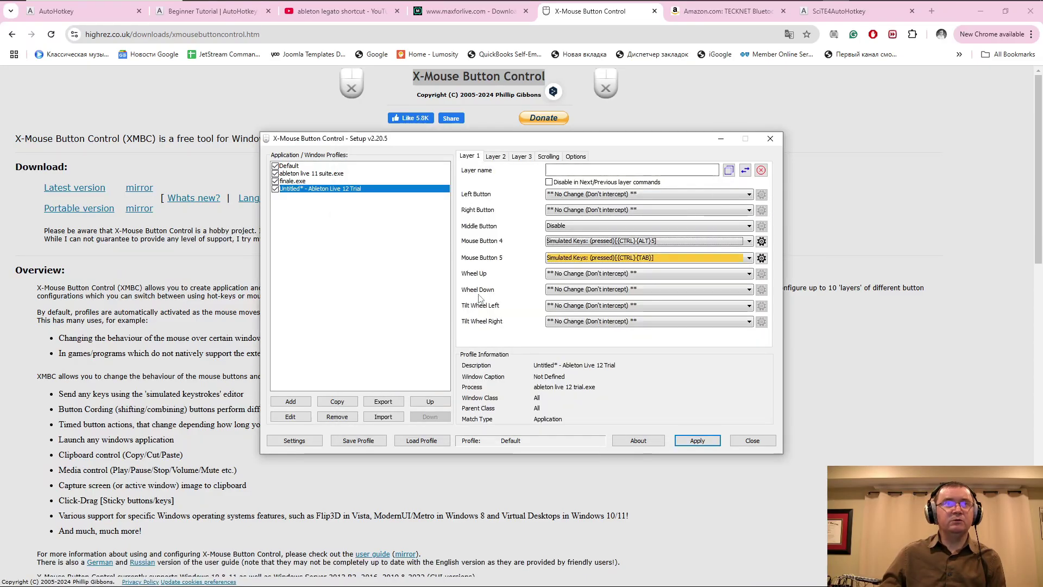
Step: In Ableton Live, test the Mouse Button 5 mapping by cycling the MIDI editor repeatedly through Notes, Envelopes and MPE
key(ctrl+Tab)
key(ctrl+Tab)
key(ctrl+Tab)
key(ctrl+Tab)
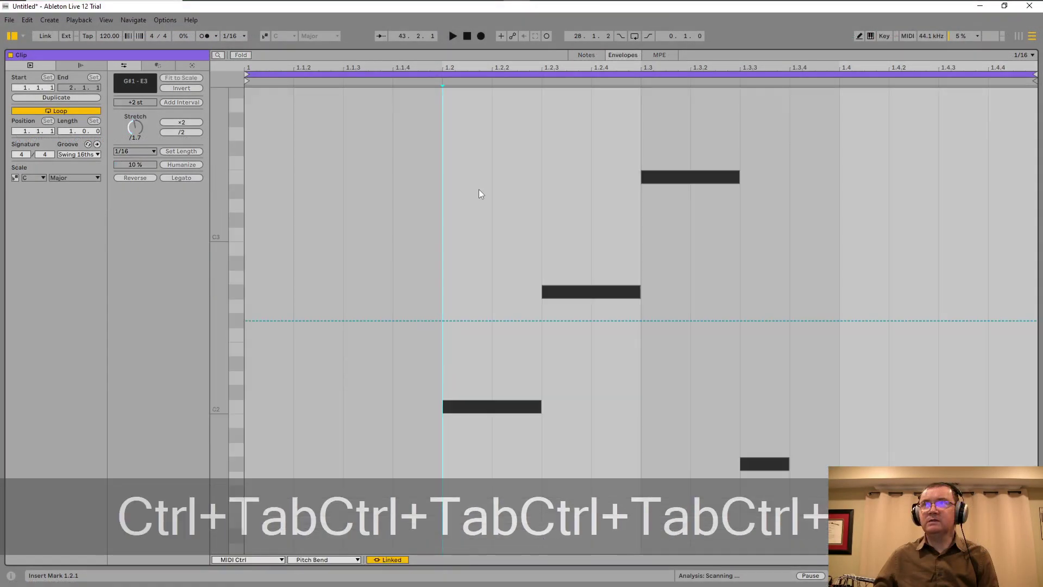
key(ctrl+Tab)
key(ctrl+Tab)
key(ctrl+Tab)
key(ctrl+Tab)
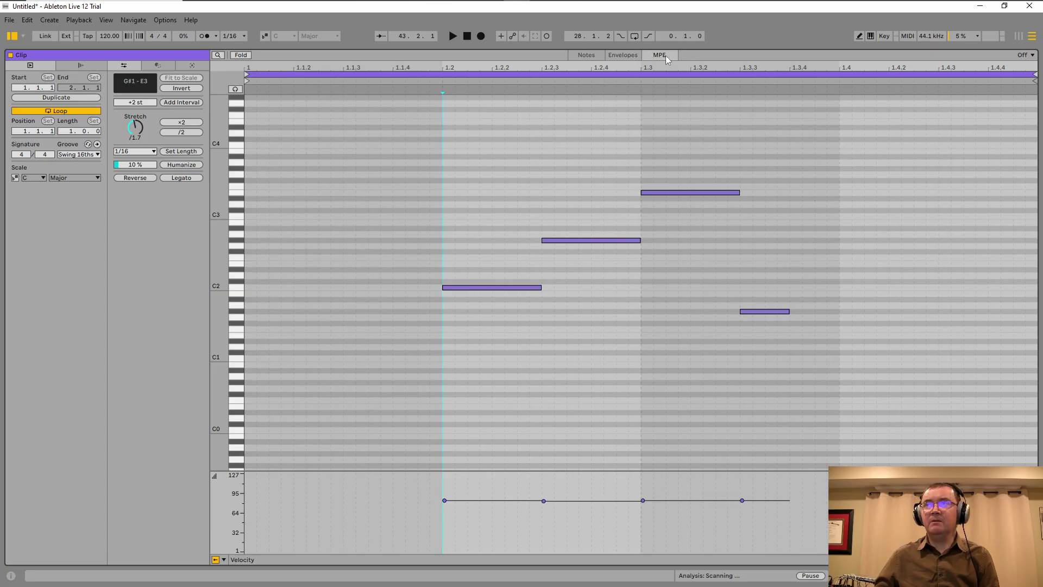
key(ctrl+Tab)
key(ctrl+Tab)
key(ctrl+Tab)
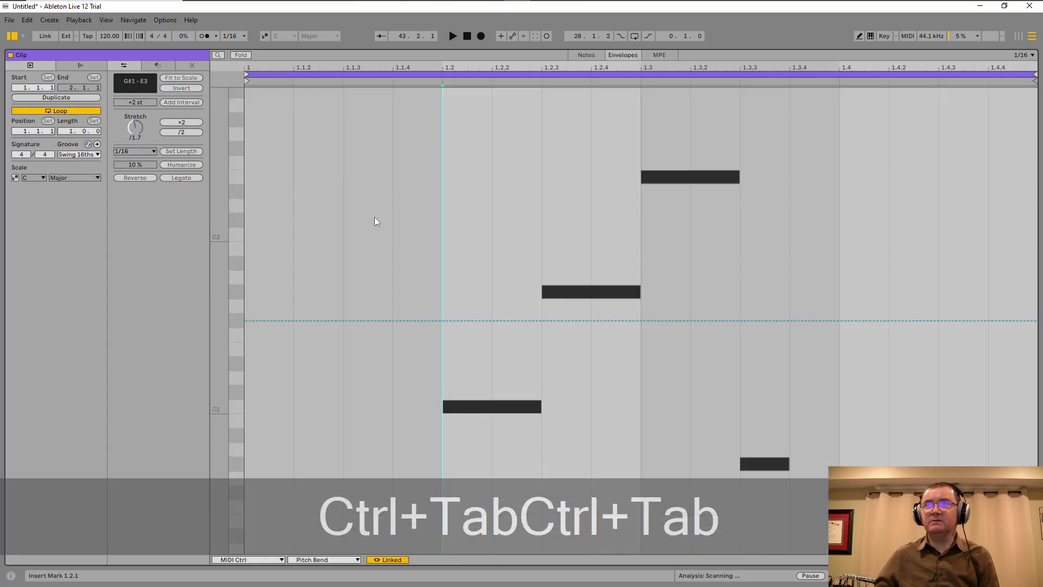
Step: Return the MIDI editor to its docked view and test the Mouse Button 4 mapping by repeatedly hiding and showing Live's browser
key(ctrl+alt+e)
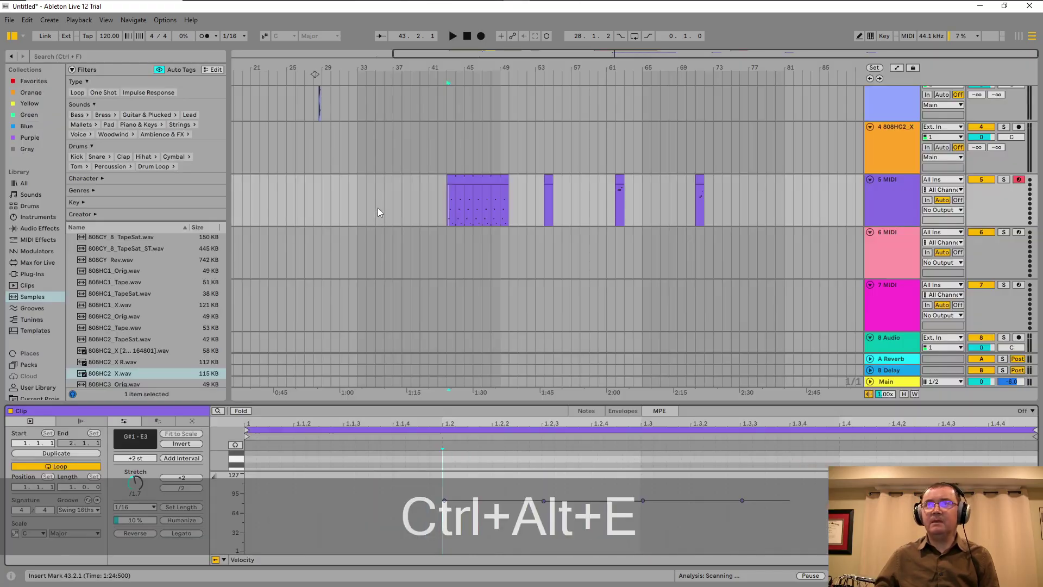
key(ctrl+alt+5)
key(ctrl+alt+5)
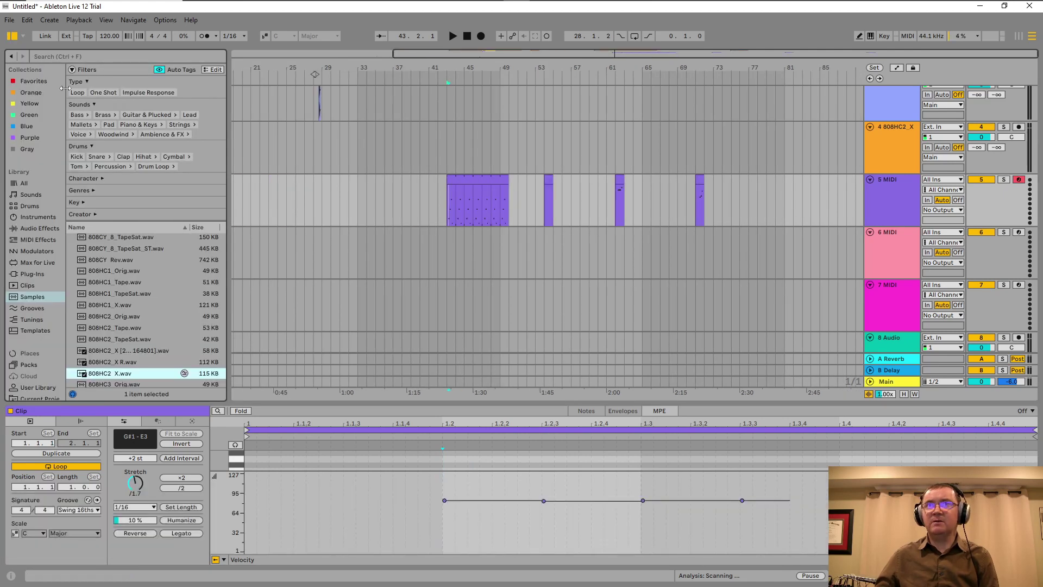
key(ctrl+alt+5)
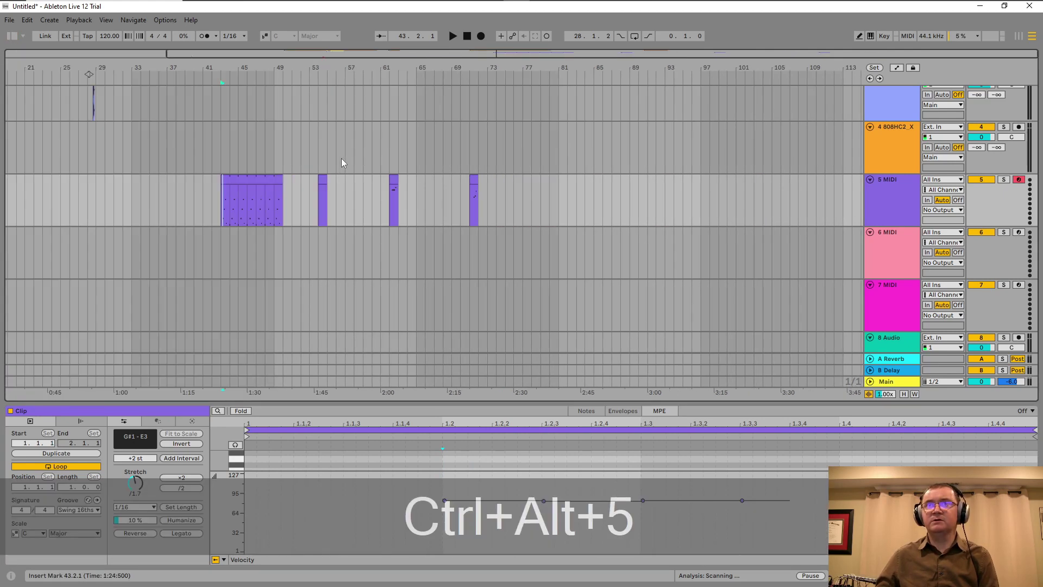
key(ctrl+alt+5)
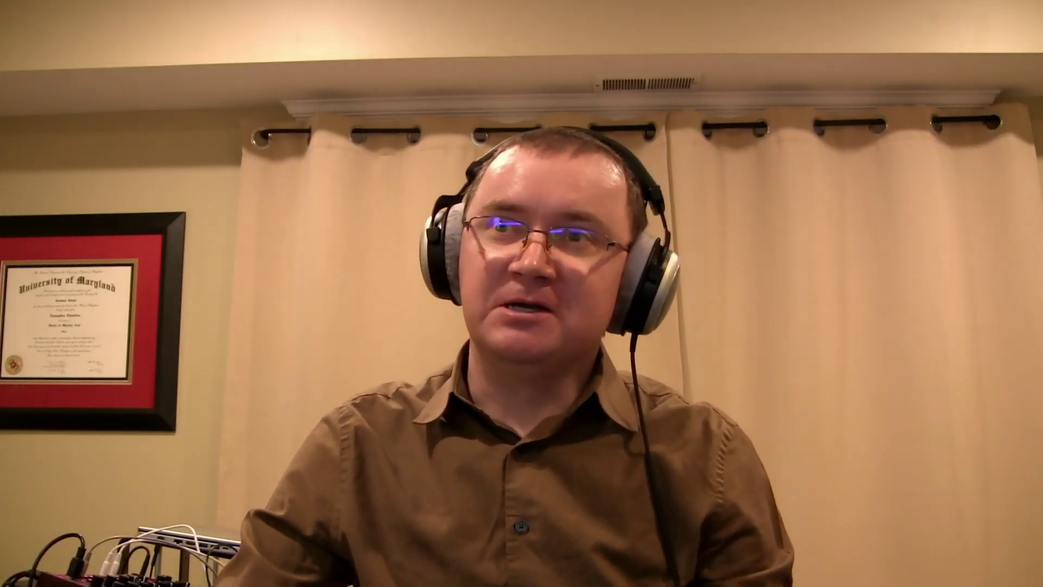